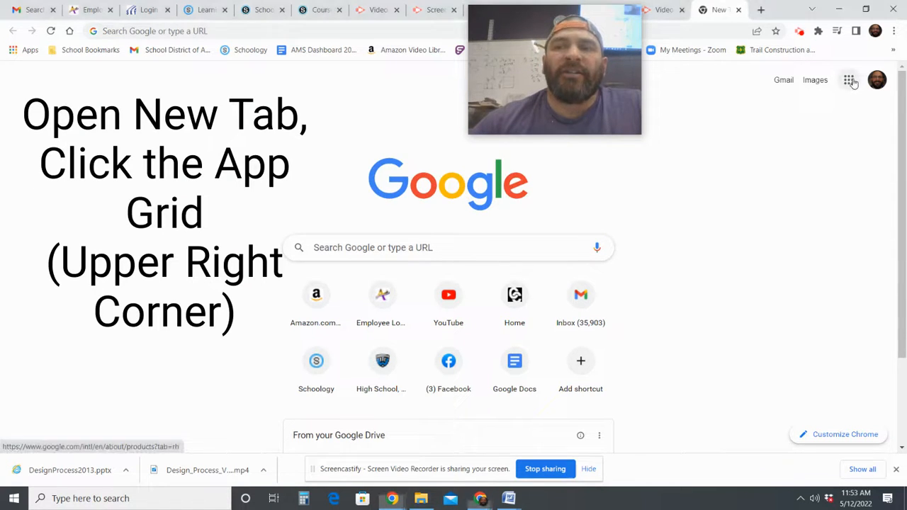
# Open SketchUp for Schools from the Google apps list and create a new model.
pyautogui.click(849, 80)
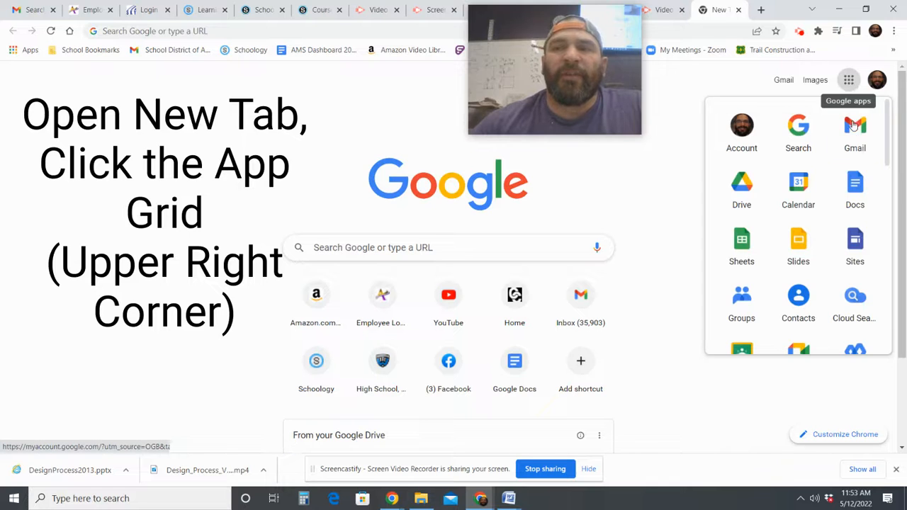
pyautogui.scroll(-4, 855, 168)
pyautogui.scroll(-4, 815, 213)
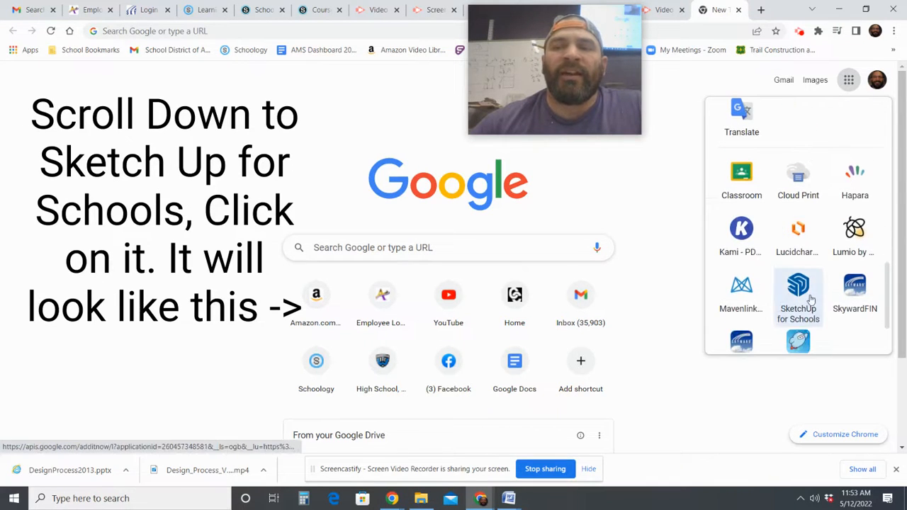
pyautogui.click(809, 296)
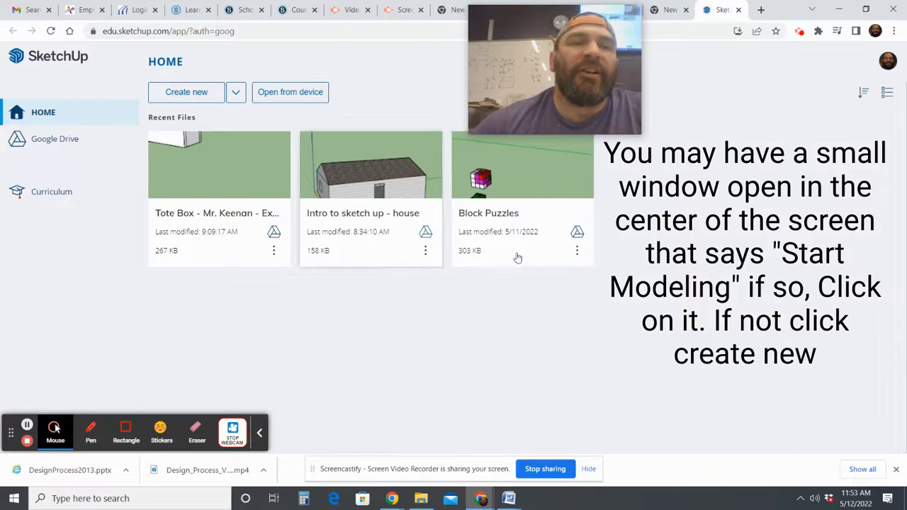
pyautogui.click(186, 98)
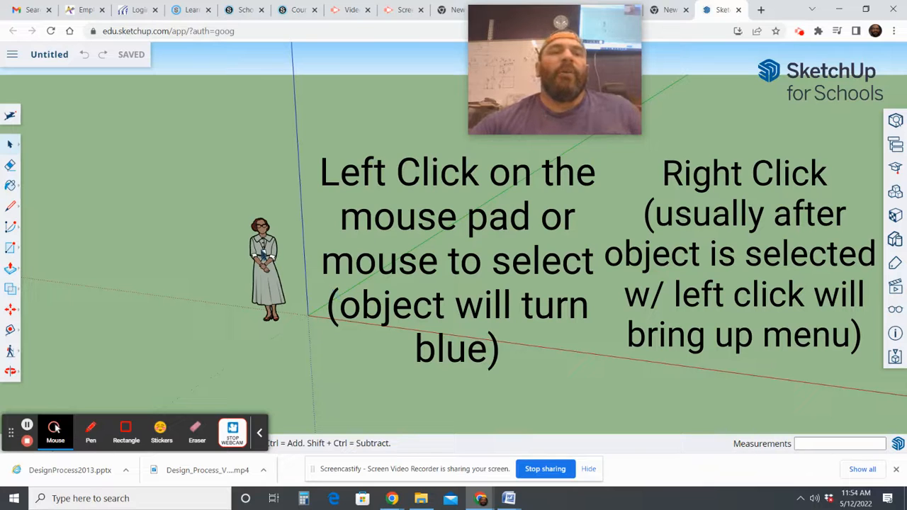
# Show the entity info of the standing human figure beside the origin.
pyautogui.click(265, 248)
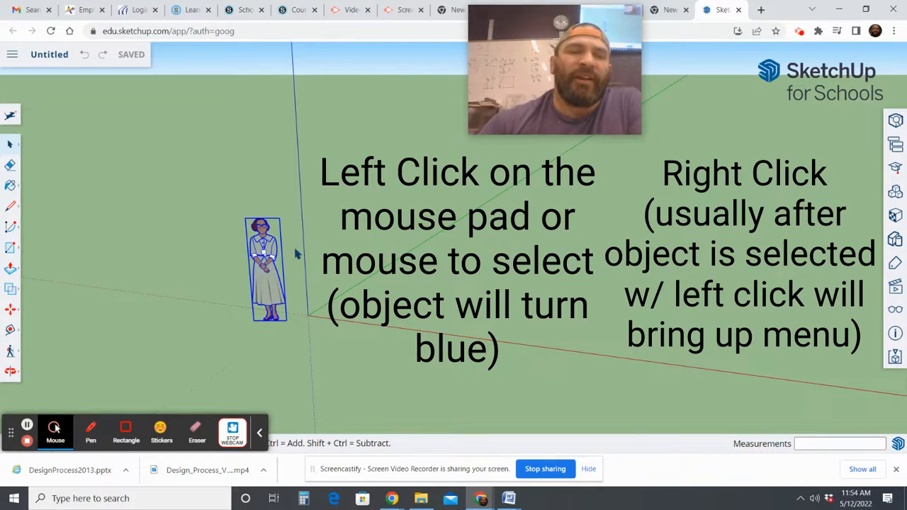
pyautogui.rightClick(268, 252)
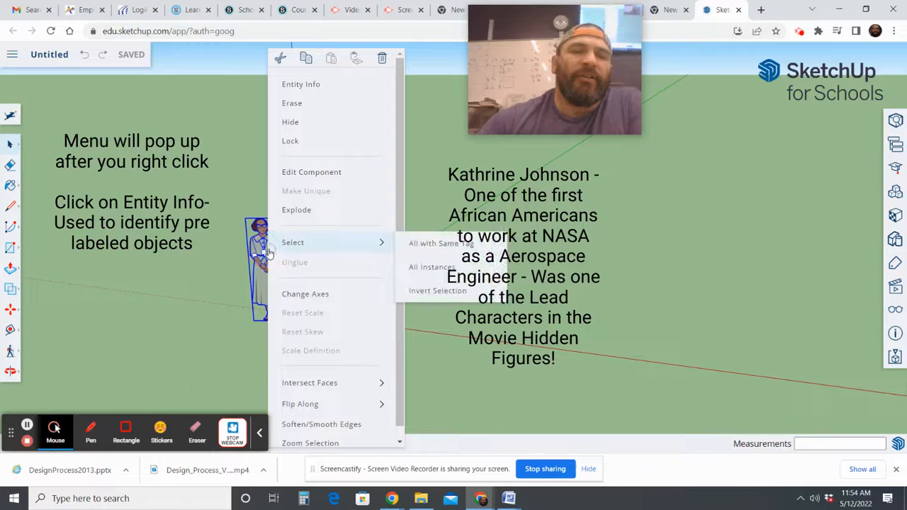
pyautogui.click(299, 86)
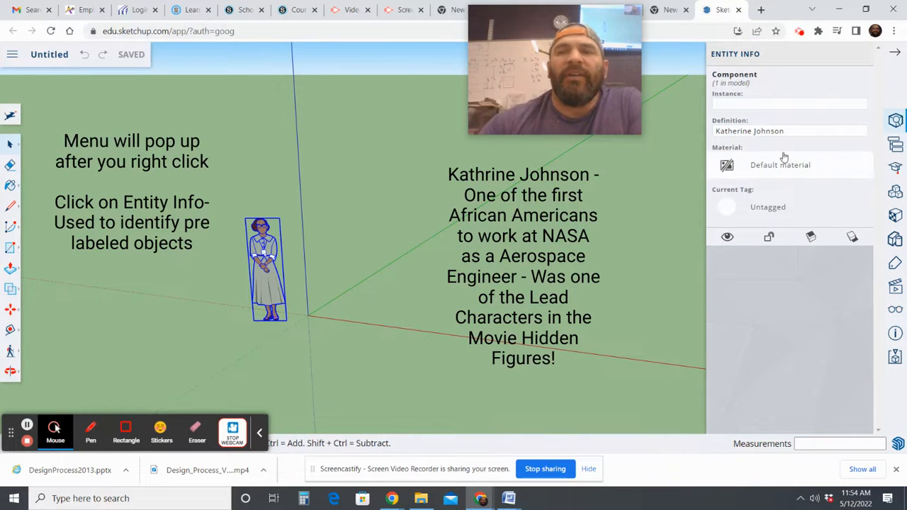
# Delete the standing human figure from the model.
pyautogui.scroll(2, 330, 254)
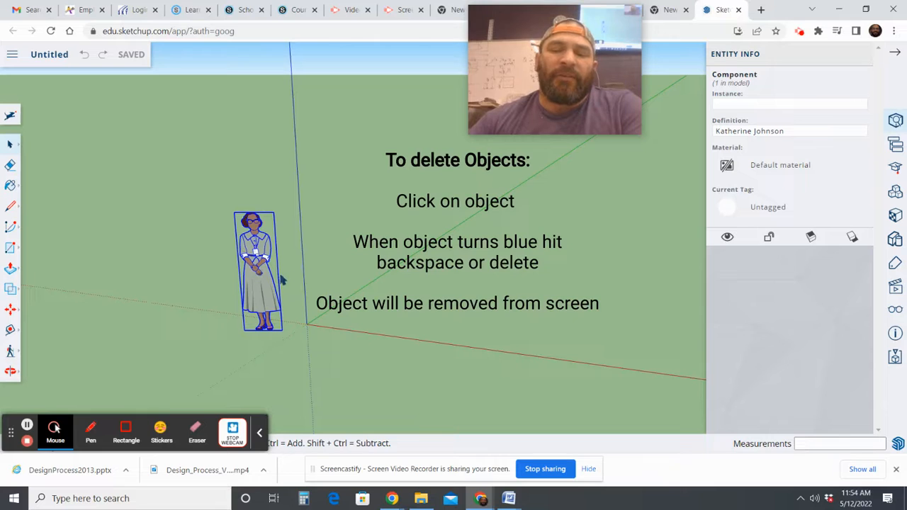
pyautogui.click(239, 178)
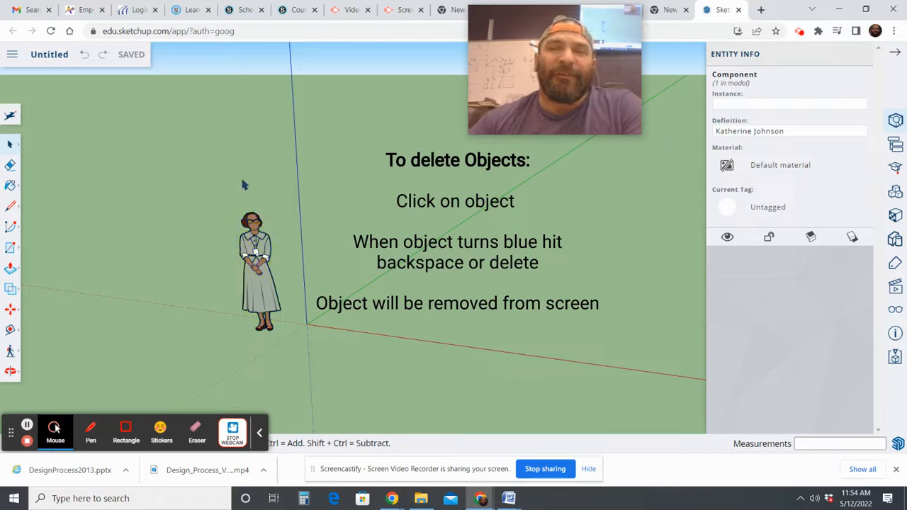
pyautogui.click(260, 228)
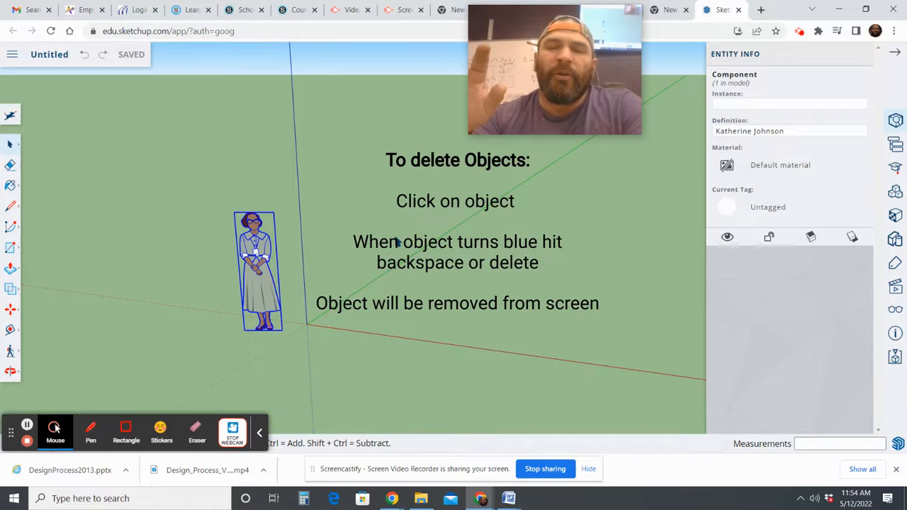
pyautogui.press('Delete')
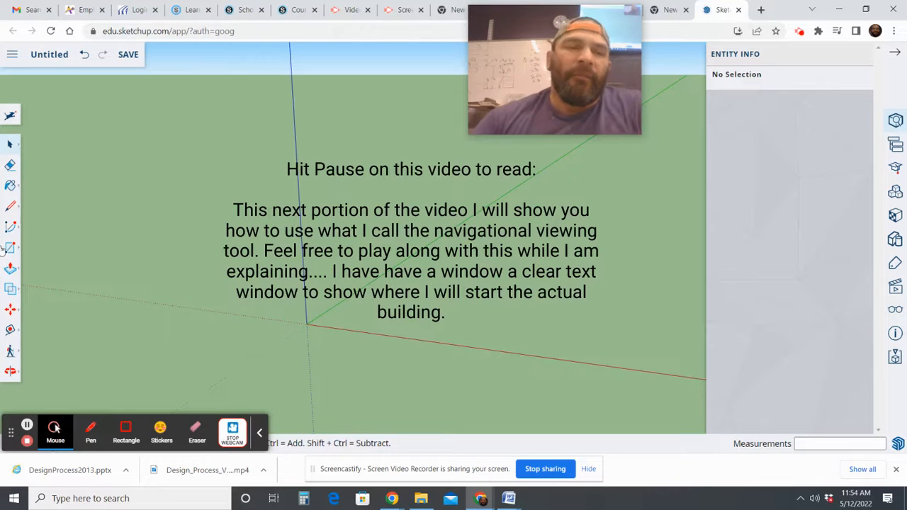
pyautogui.click(11, 374)
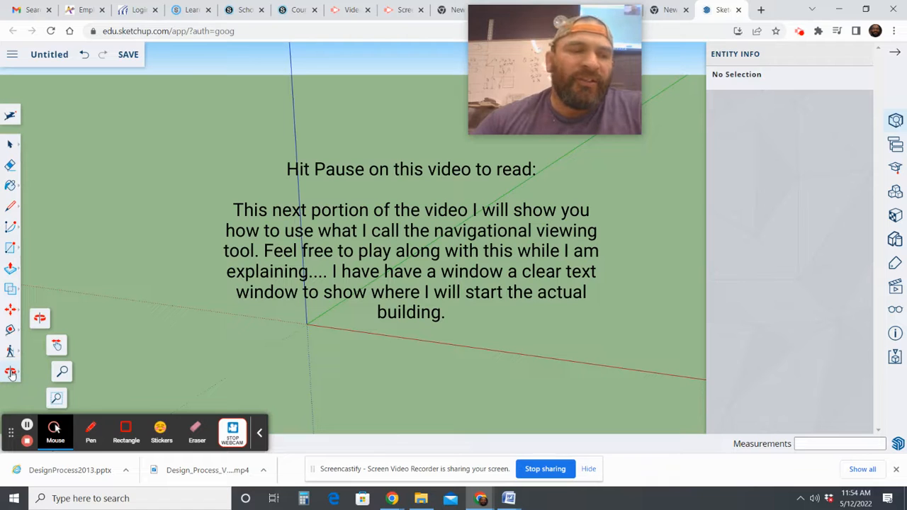
pyautogui.click(259, 432)
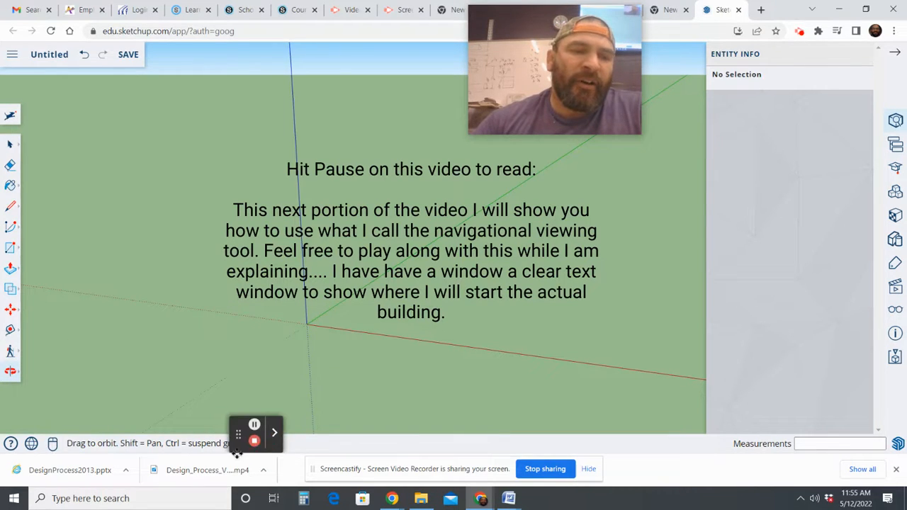
pyautogui.click(11, 372)
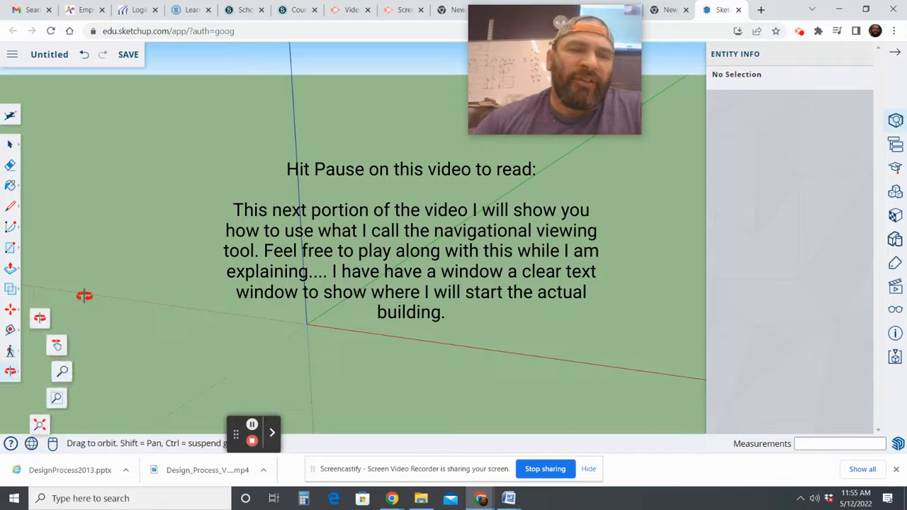
# Draw a rectangle about 2' 8 7/8" square on the ground near the origin and push/pull it up about 9 1/4" into a box.
pyautogui.click(12, 250)
pyautogui.click(358, 303)
pyautogui.click(427, 292)
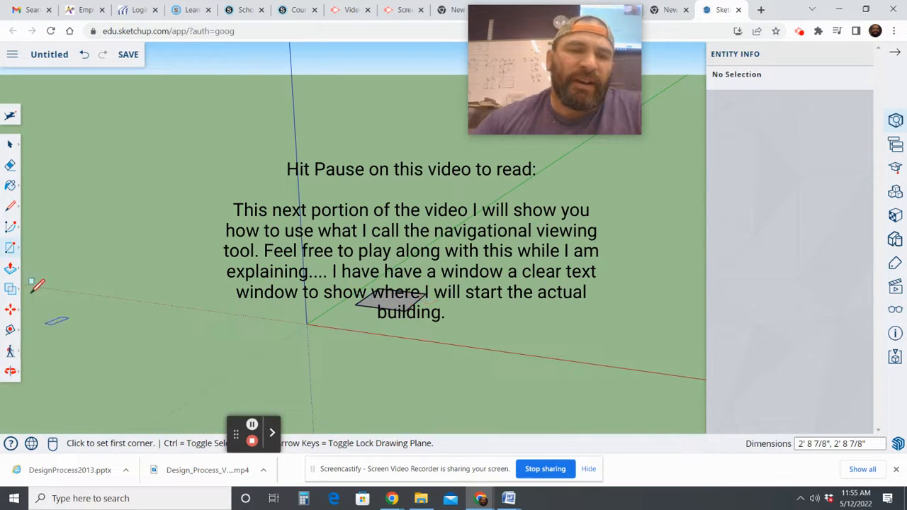
pyautogui.click(10, 270)
pyautogui.click(368, 312)
pyautogui.click(361, 306)
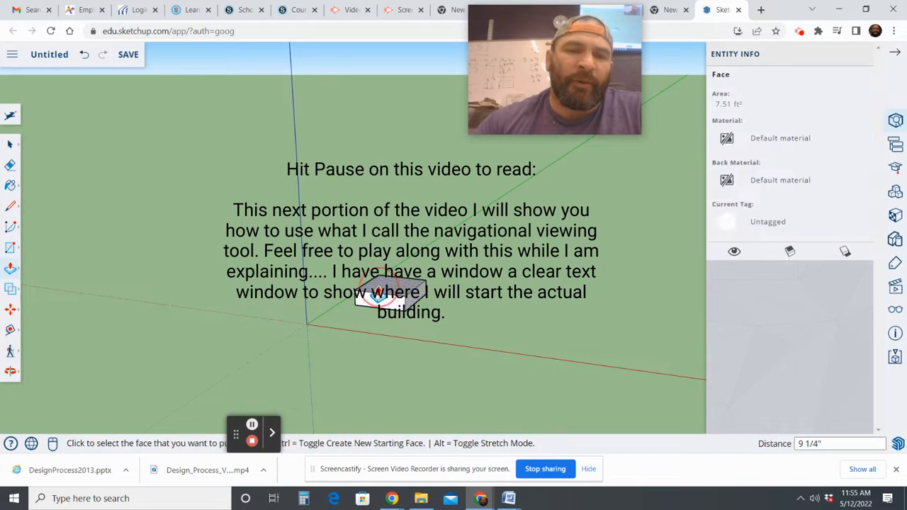
# Orbit around the box to view it from another side, zooming in and out on it.
pyautogui.click(272, 432)
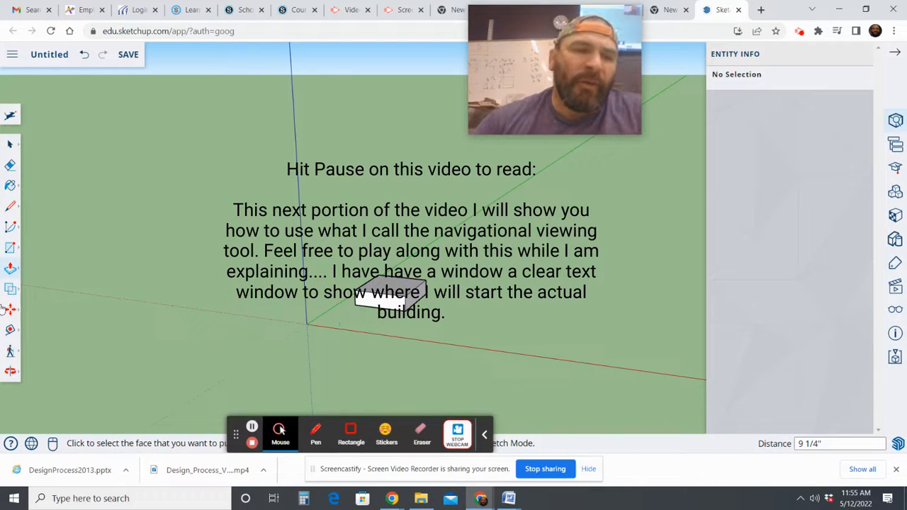
pyautogui.click(11, 372)
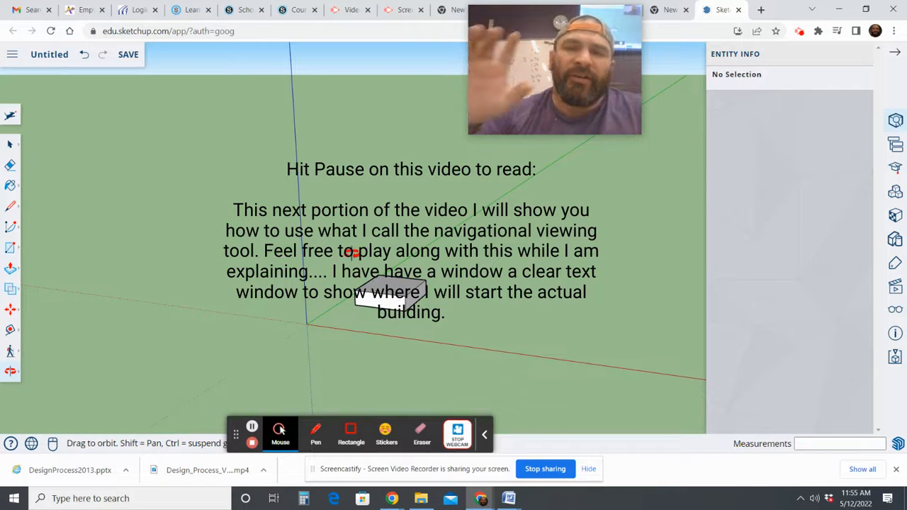
pyautogui.moveTo(351, 253); pyautogui.dragTo(94, 346)
pyautogui.moveTo(511, 263); pyautogui.dragTo(302, 294)
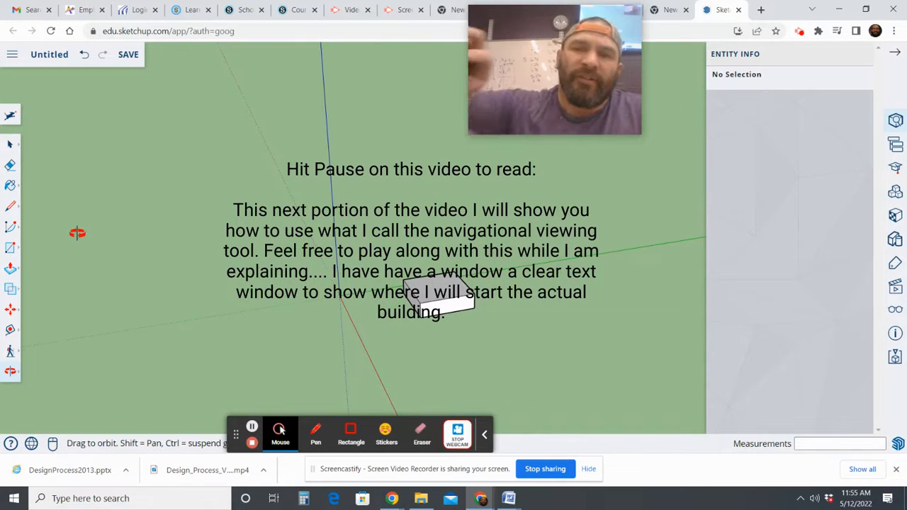
pyautogui.scroll(3, 78, 234)
pyautogui.scroll(-3, 78, 233)
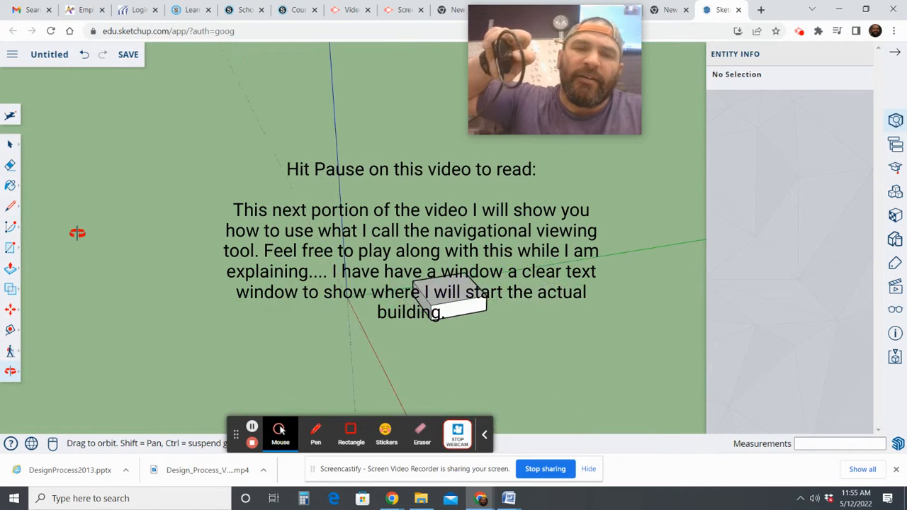
pyautogui.scroll(-2, 77, 233)
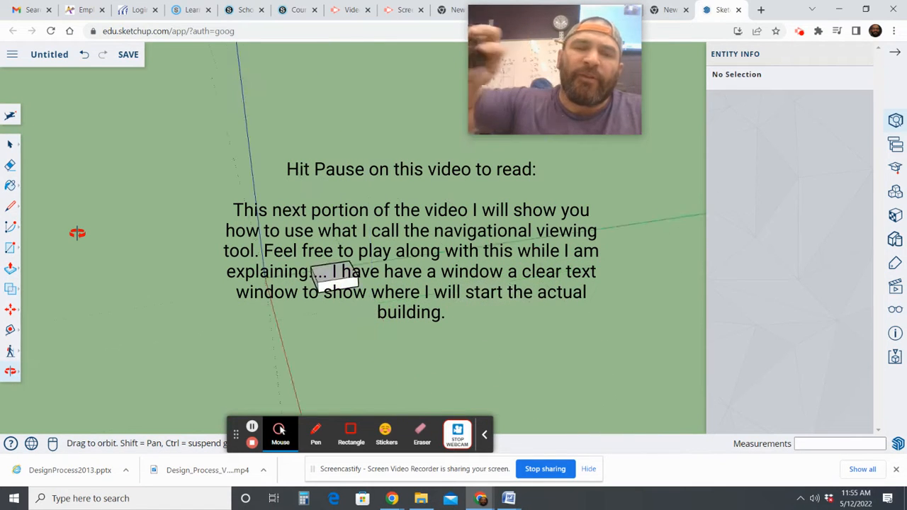
pyautogui.scroll(1, 78, 233)
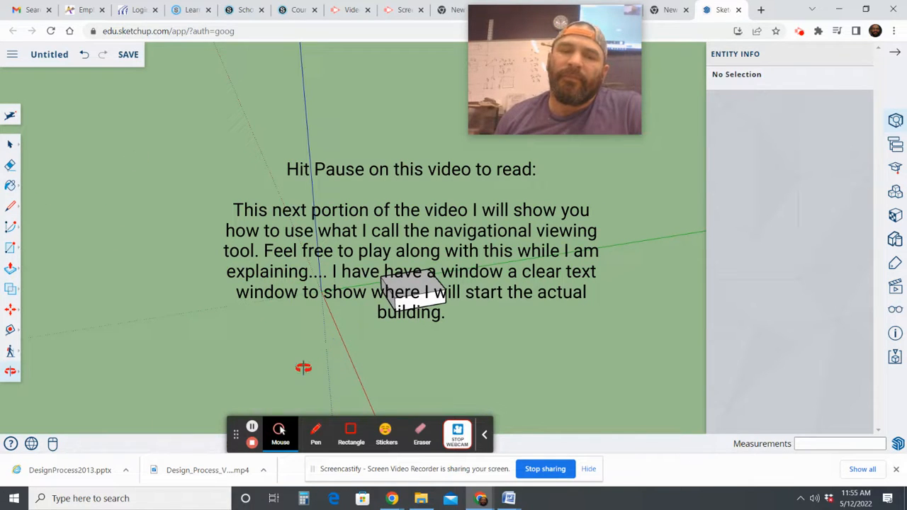
pyautogui.click(251, 427)
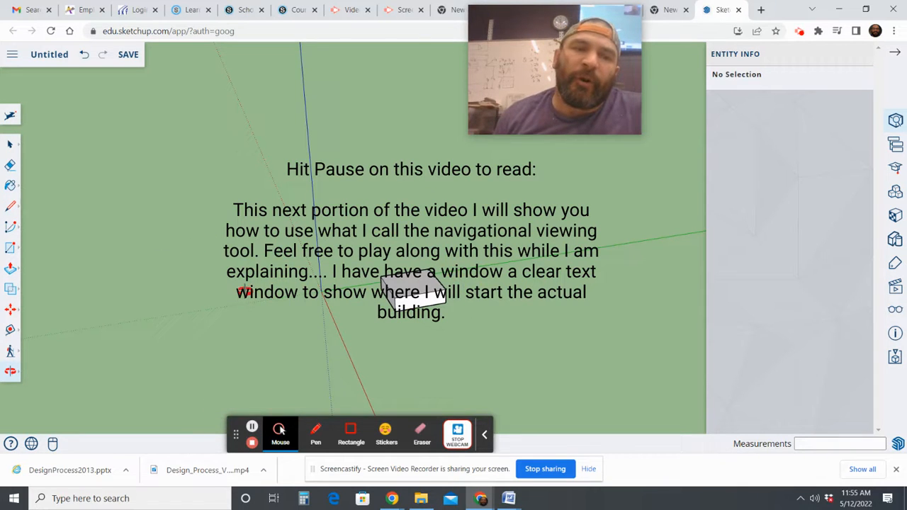
# Shift the view slightly with the Pan tool and move closer to the box with the Zoom tool.
pyautogui.click(9, 374)
pyautogui.click(59, 399)
pyautogui.moveTo(366, 319)
pyautogui.mouseDown()
pyautogui.moveTo(146, 304)
pyautogui.moveTo(382, 314)
pyautogui.mouseUp()
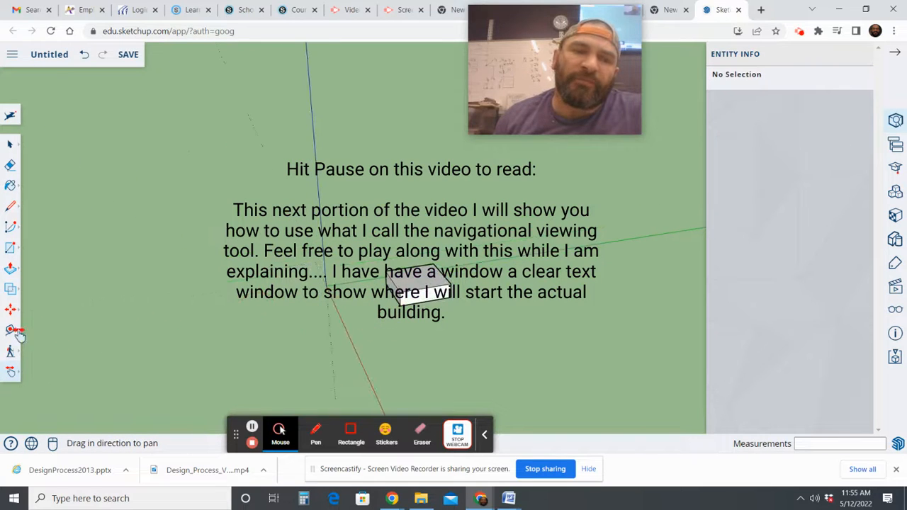
pyautogui.click(12, 373)
pyautogui.click(57, 373)
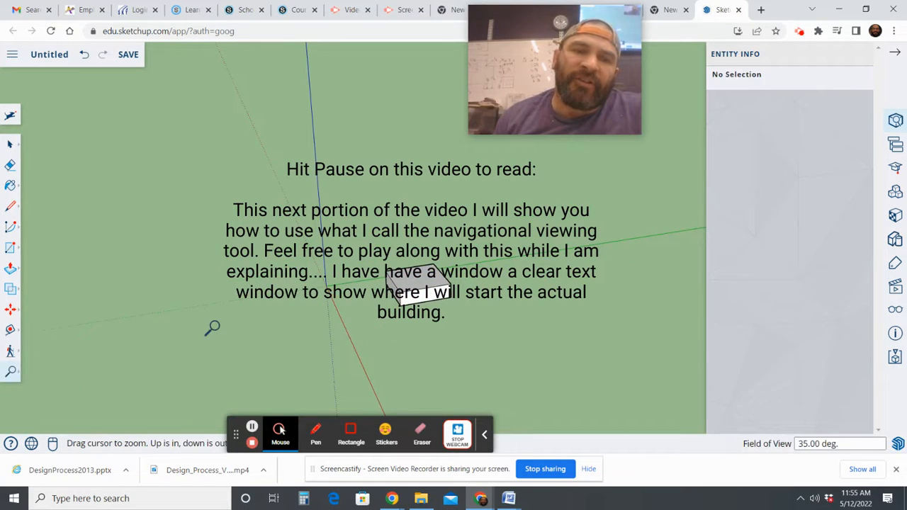
pyautogui.moveTo(409, 282); pyautogui.dragTo(410, 284)
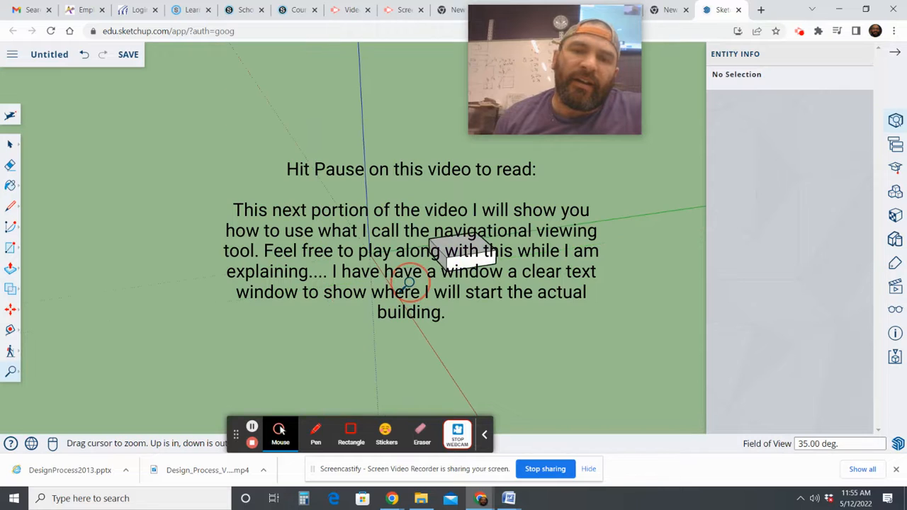
pyautogui.moveTo(461, 250); pyautogui.dragTo(449, 247)
pyautogui.scroll(-1, 448, 247)
# Magnify an area at the edge of the box with Zoom Window and back out until the whole box shows.
pyautogui.click(11, 372)
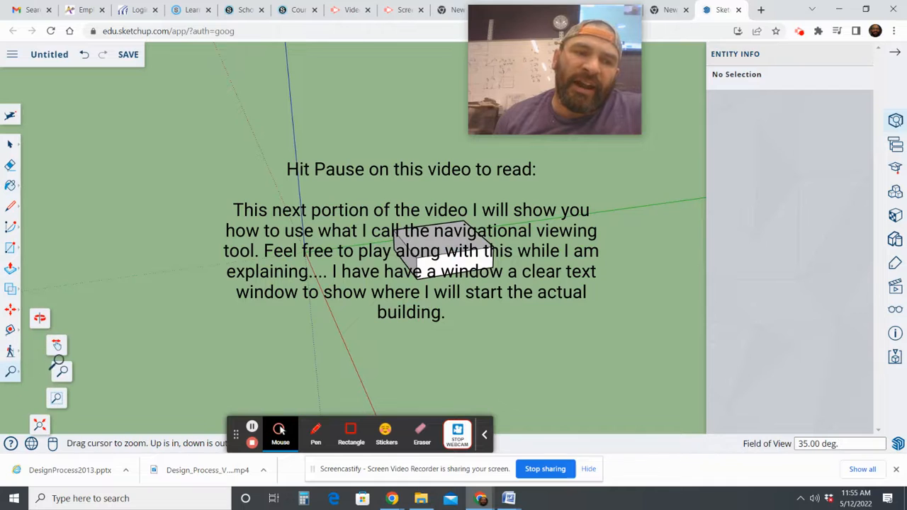
pyautogui.click(57, 398)
pyautogui.moveTo(383, 253); pyautogui.dragTo(411, 292)
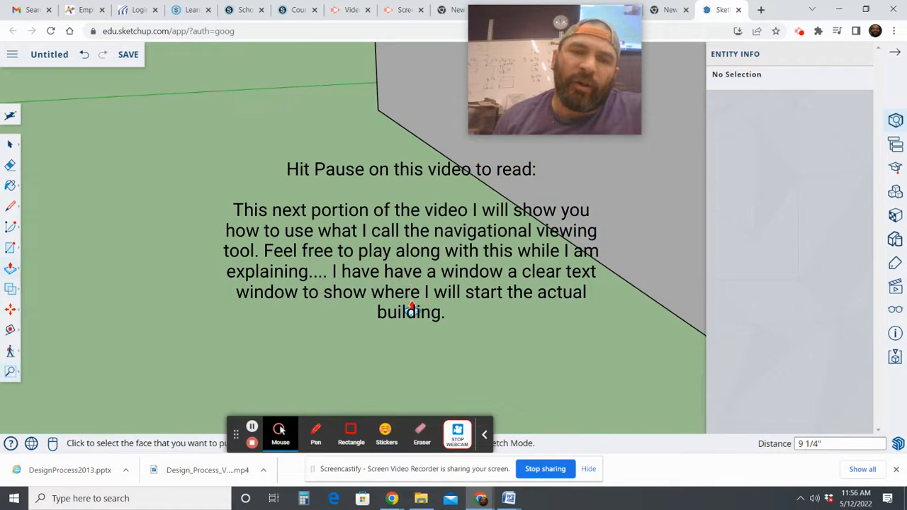
pyautogui.scroll(-5, 411, 308)
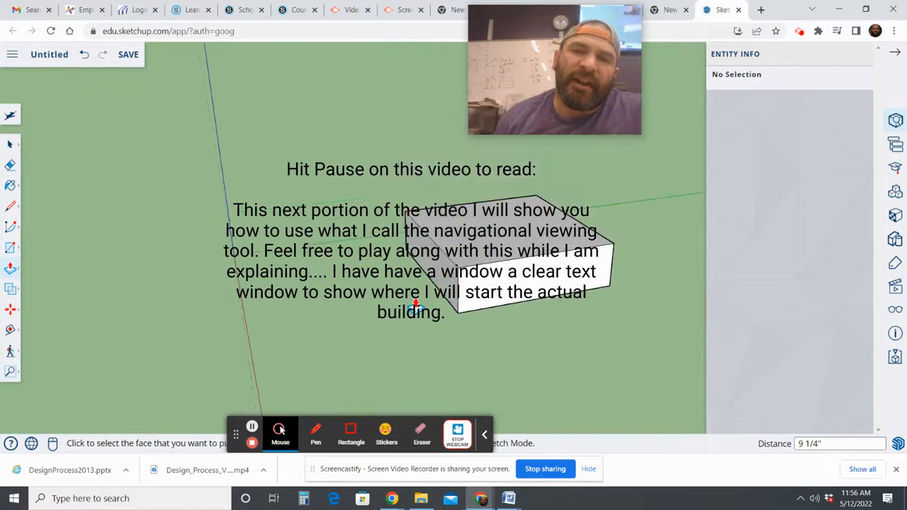
# Zoom far out from the box, fit the model to the view with Zoom Extents and back off slightly.
pyautogui.click(8, 372)
pyautogui.scroll(-3, 269, 364)
pyautogui.scroll(-6, 275, 362)
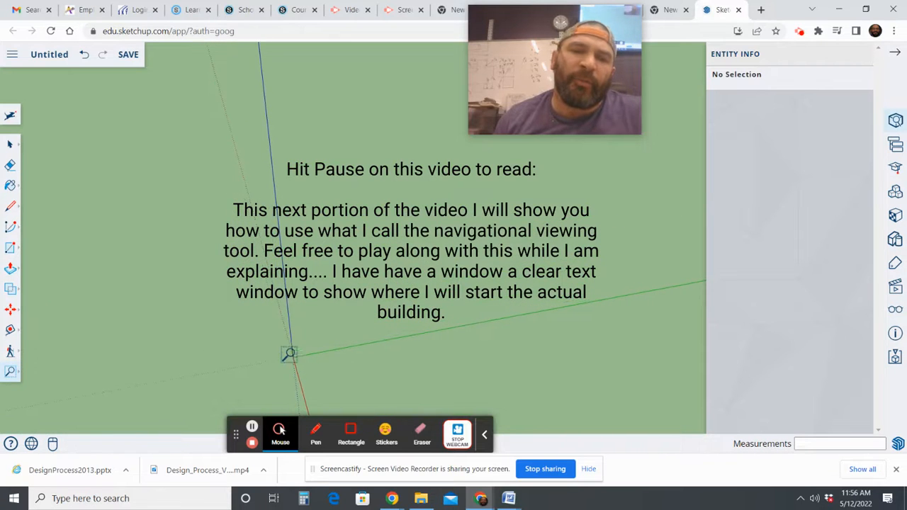
pyautogui.scroll(-4, 289, 355)
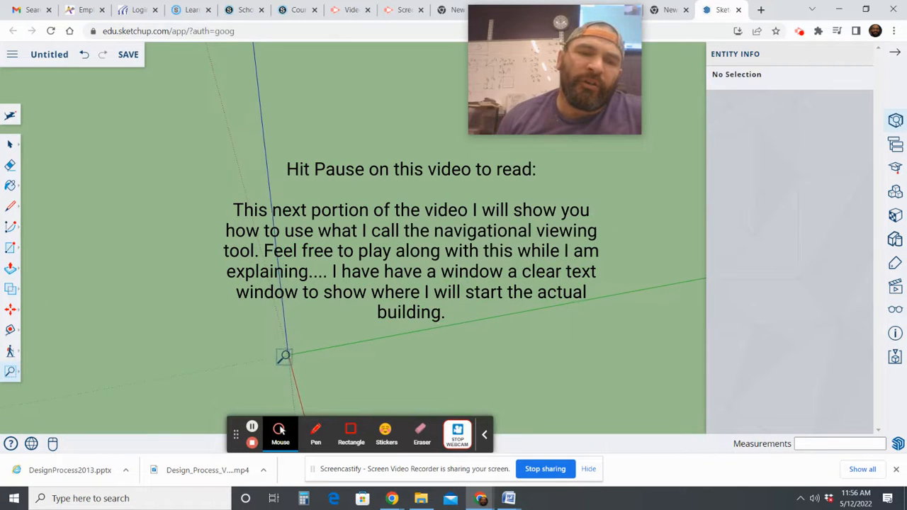
pyautogui.click(10, 372)
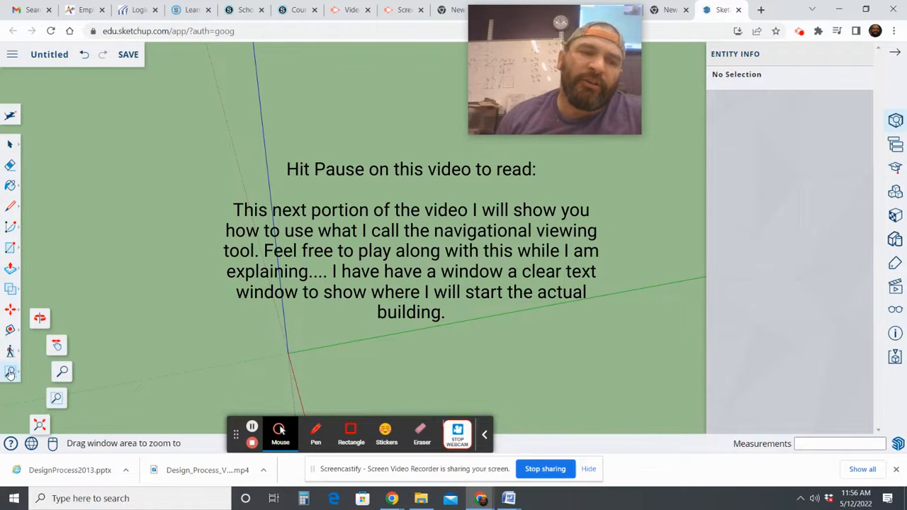
pyautogui.click(40, 425)
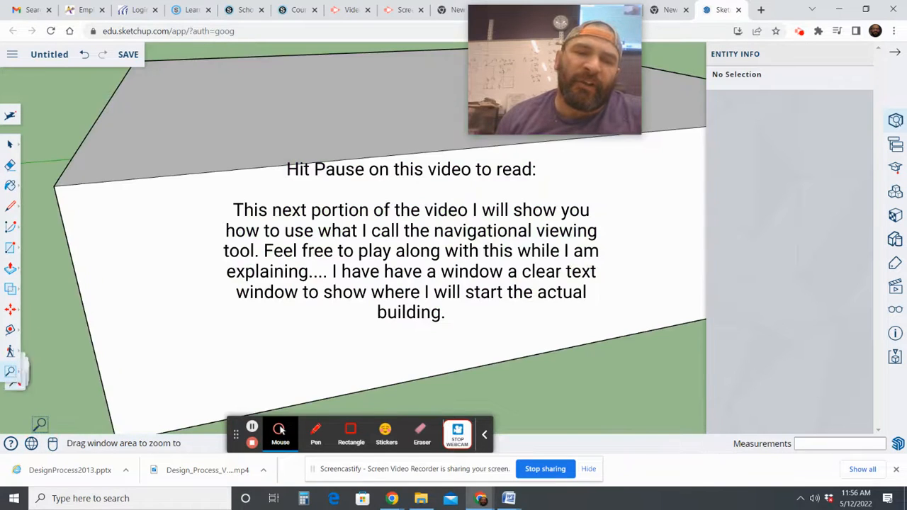
pyautogui.scroll(-3, 85, 420)
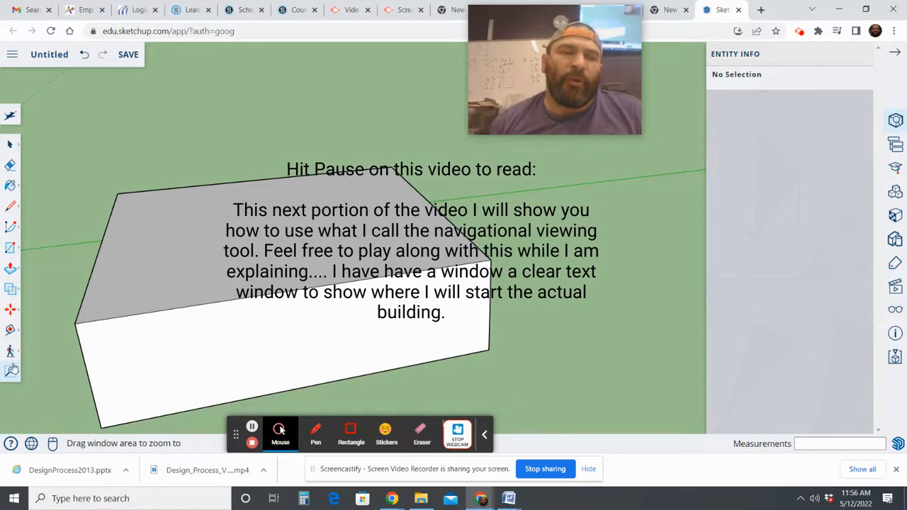
pyautogui.click(10, 372)
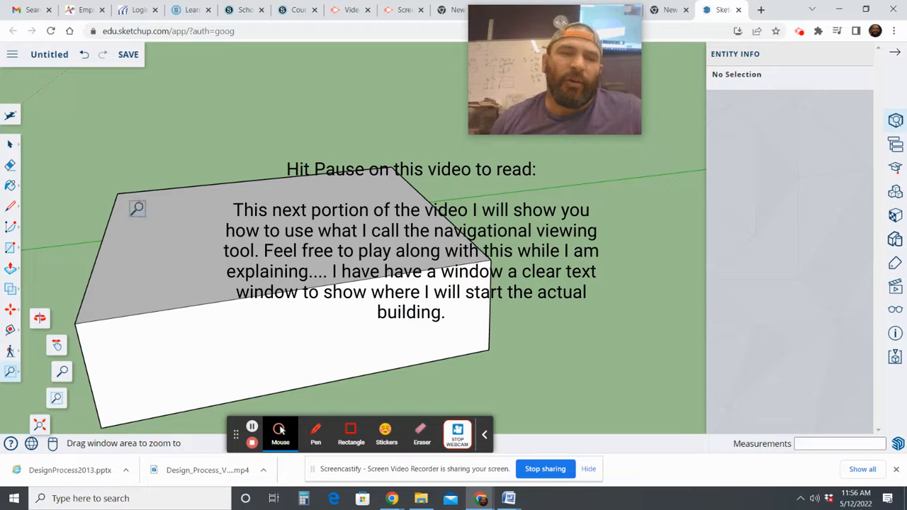
# Select the whole box with a selection window and delete it together with any leftover geometry.
pyautogui.press('p')
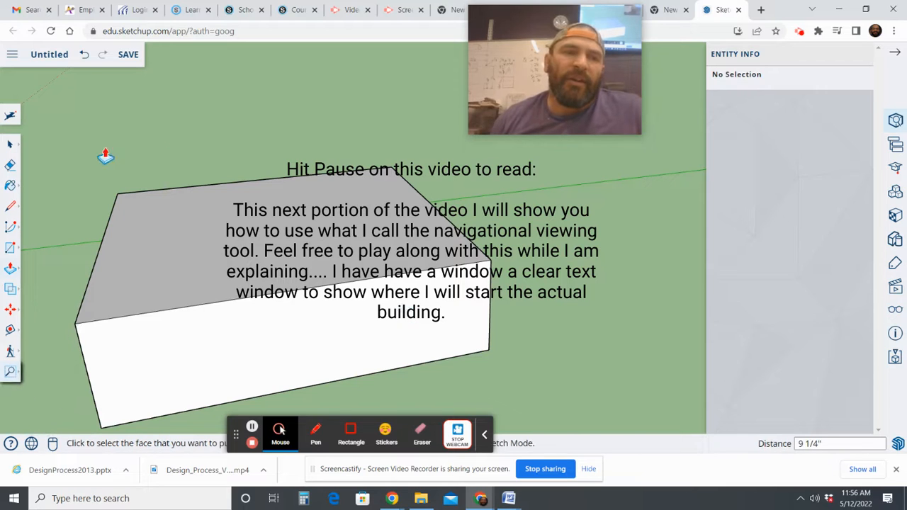
pyautogui.click(11, 145)
pyautogui.moveTo(404, 150); pyautogui.dragTo(75, 415)
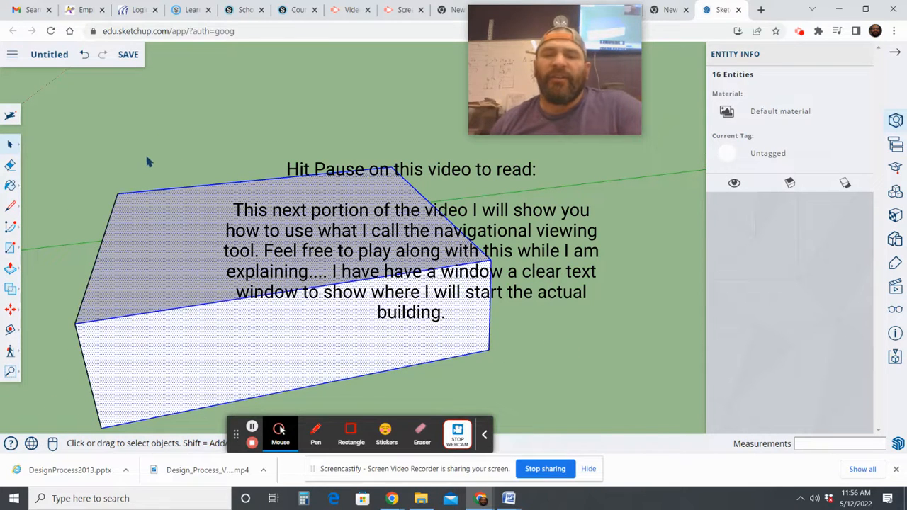
pyautogui.press('Delete')
pyautogui.moveTo(195, 117); pyautogui.dragTo(66, 324)
pyautogui.press('Delete')
# Draw a rough outline of connected freehand lines on the ground with the Line tool.
pyautogui.scroll(-3, 142, 286)
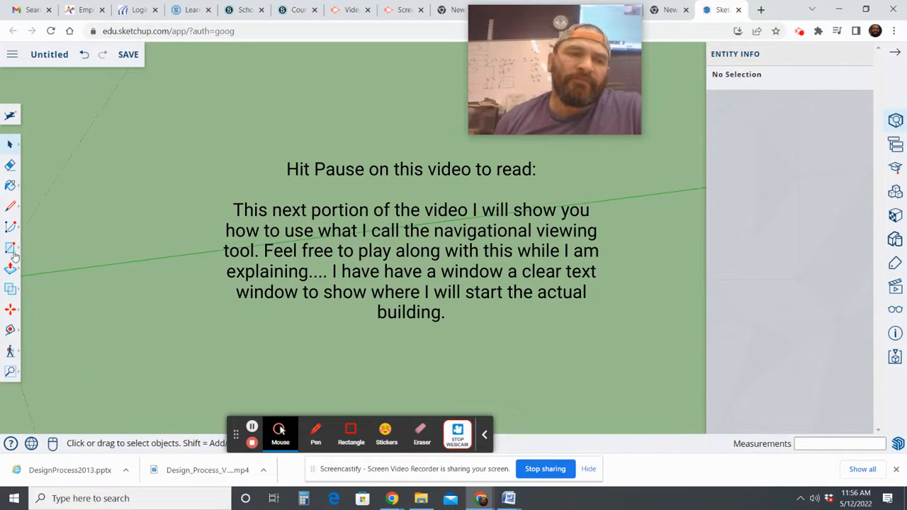
pyautogui.click(12, 206)
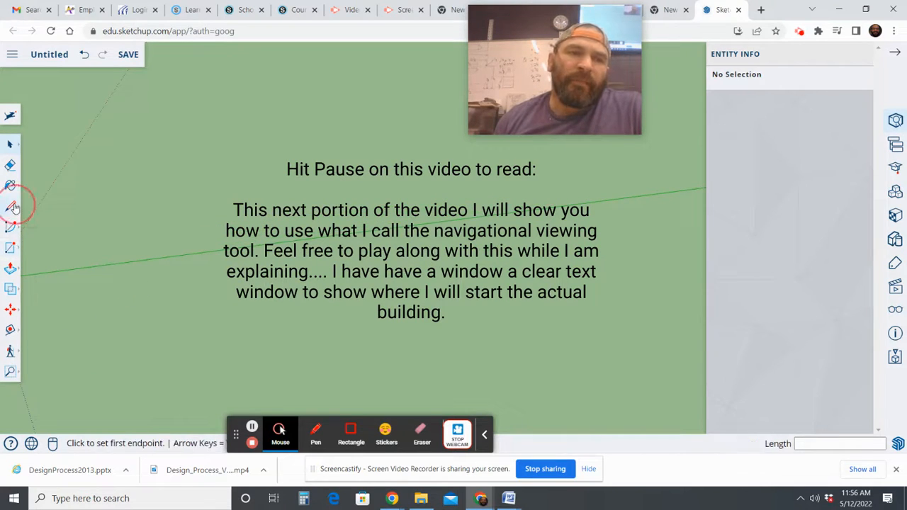
pyautogui.click(92, 203)
pyautogui.click(203, 226)
pyautogui.click(200, 157)
pyautogui.click(159, 138)
pyautogui.click(94, 212)
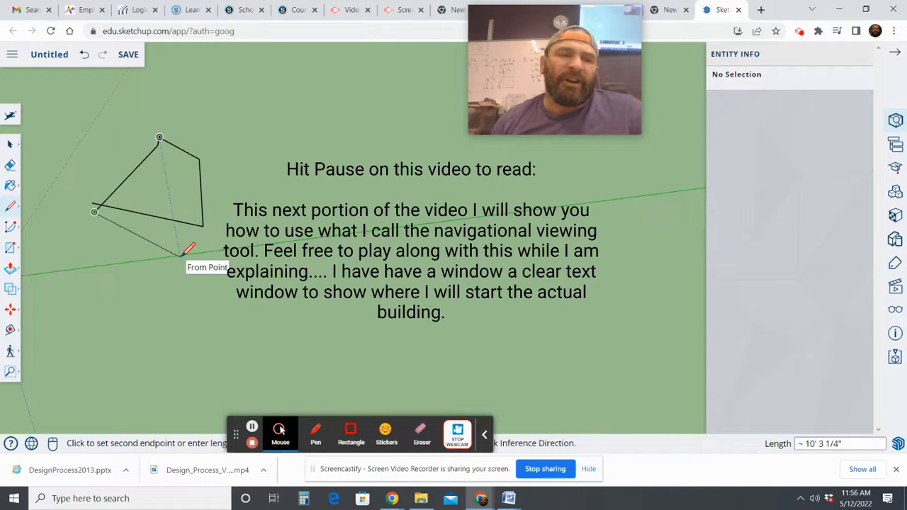
pyautogui.click(222, 224)
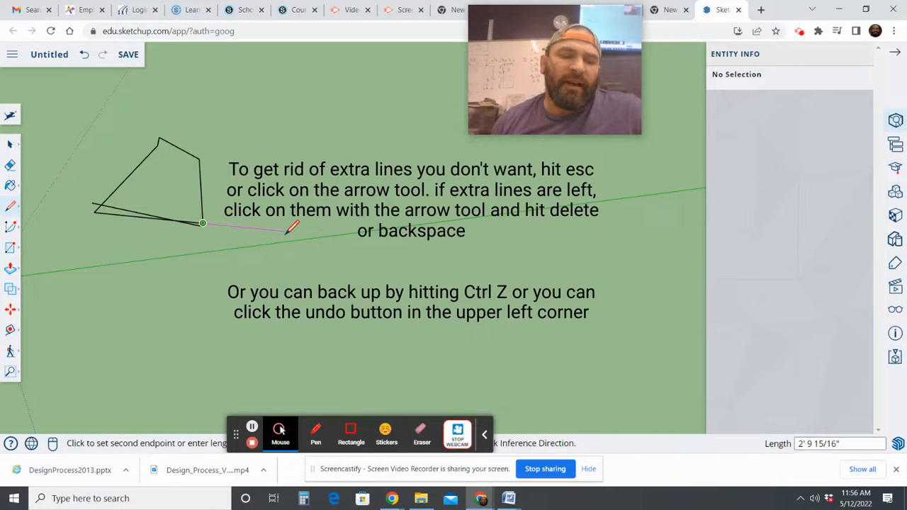
# Stop the active line and undo all the freehand lines on the ground.
pyautogui.press('Escape')
pyautogui.hotkey('ctrl', 'z')
pyautogui.hotkey('ctrl', 'z')
pyautogui.hotkey('ctrl', 'z')
pyautogui.hotkey('ctrl', 'z')
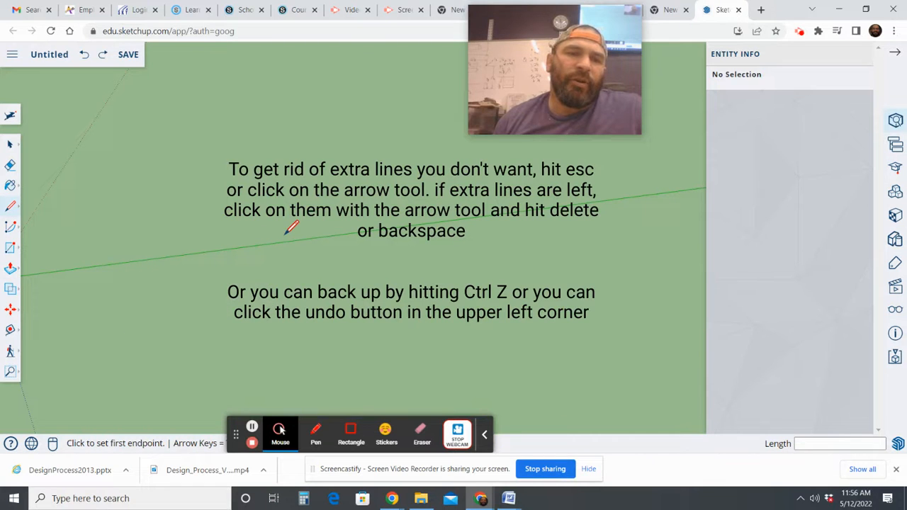
# Draw a 20' by 30' rectangle on the ground next to the standing figure.
pyautogui.scroll(-1, 252, 229)
pyautogui.scroll(-2, 252, 228)
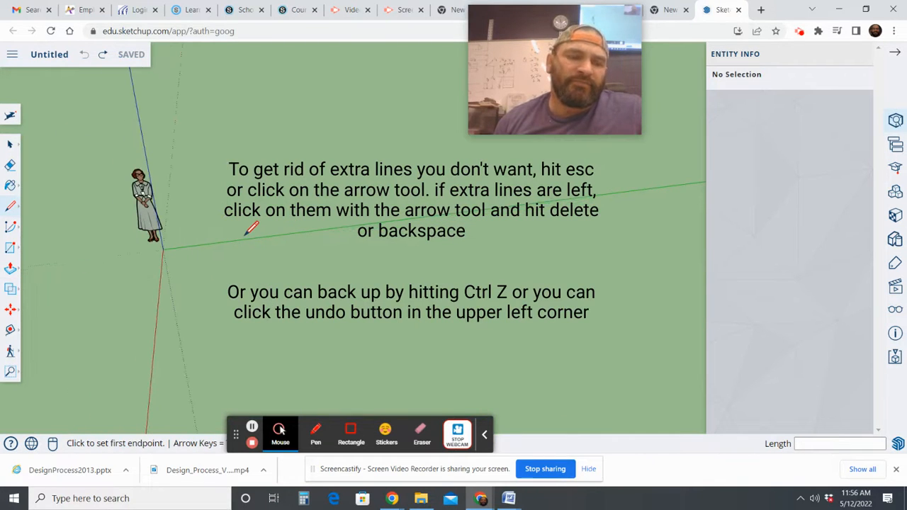
pyautogui.click(10, 247)
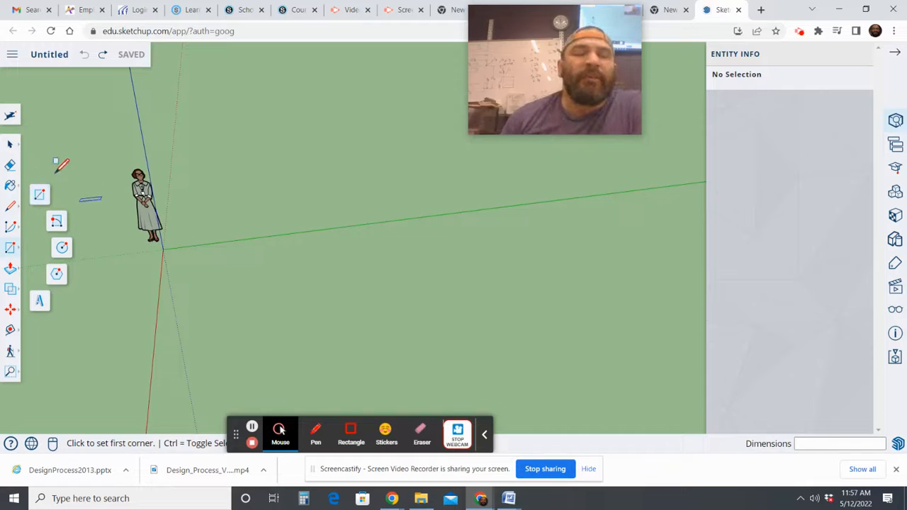
pyautogui.click(219, 211)
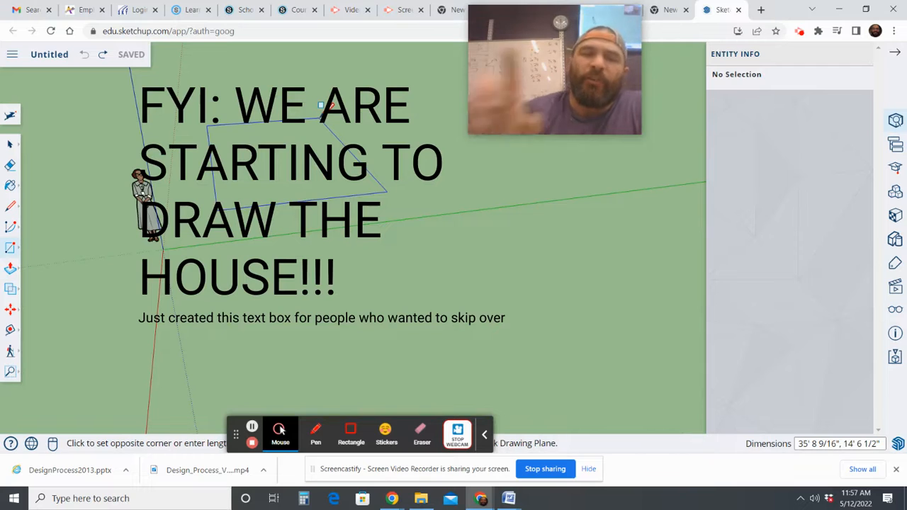
pyautogui.write("20', 30")
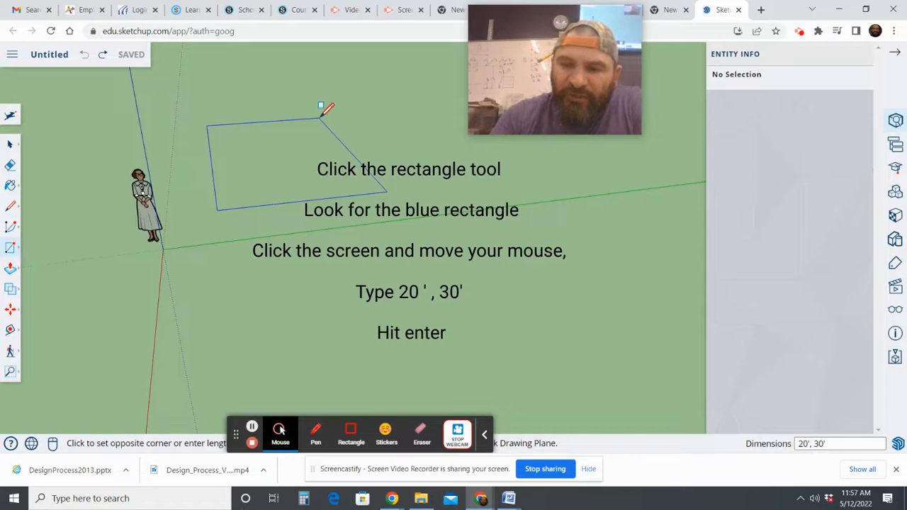
pyautogui.press('Return')
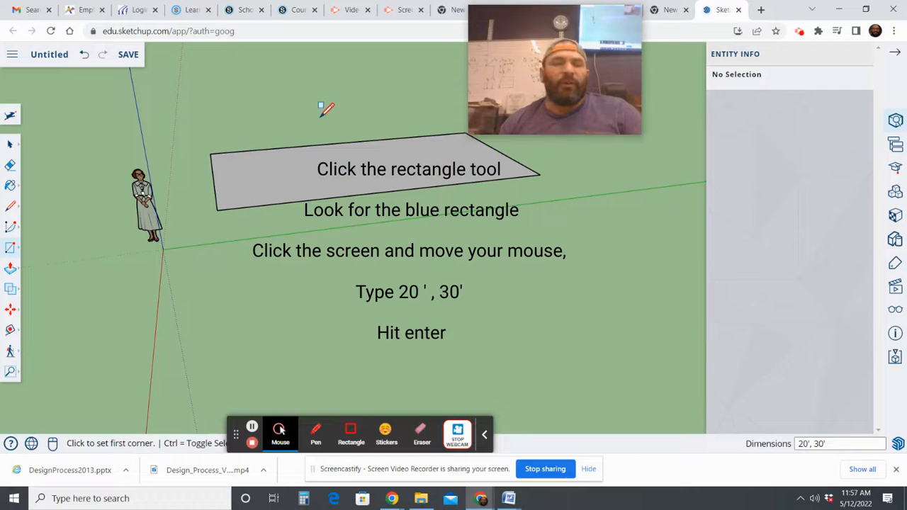
# Draw a second rectangle behind the large one with dimensions 20, 30 without foot marks, and undo it.
pyautogui.click(321, 106)
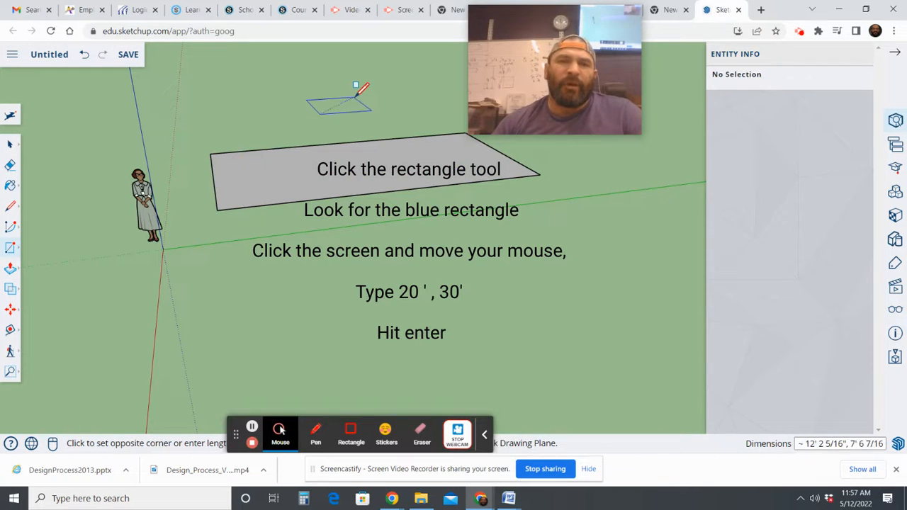
pyautogui.write('20,')
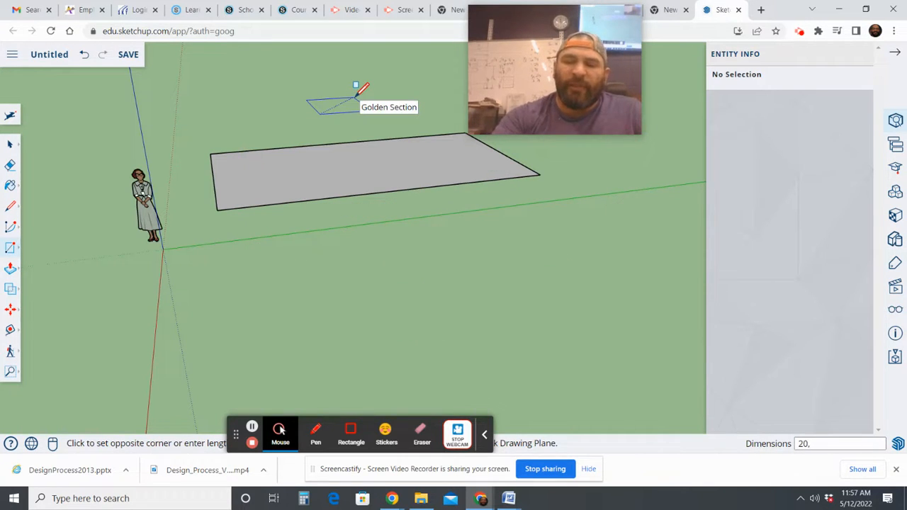
pyautogui.write(' 30')
pyautogui.press('Return')
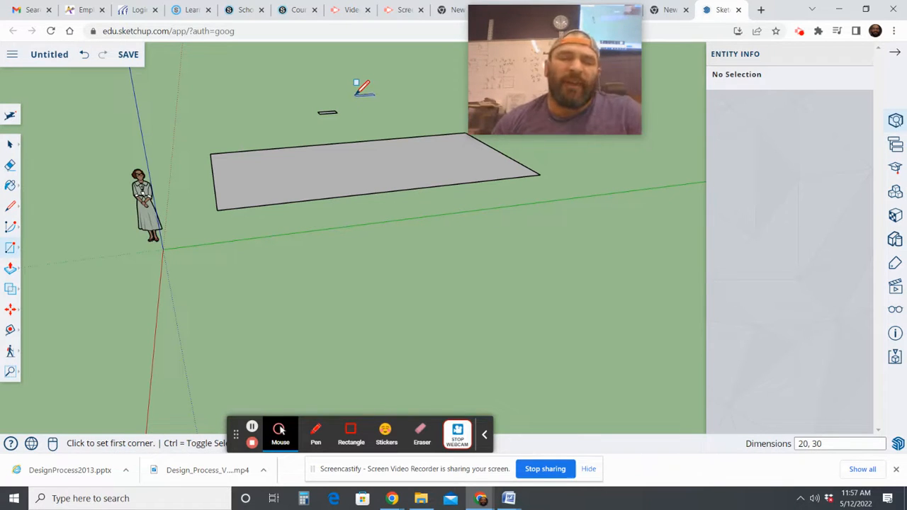
pyautogui.press('ctrl')
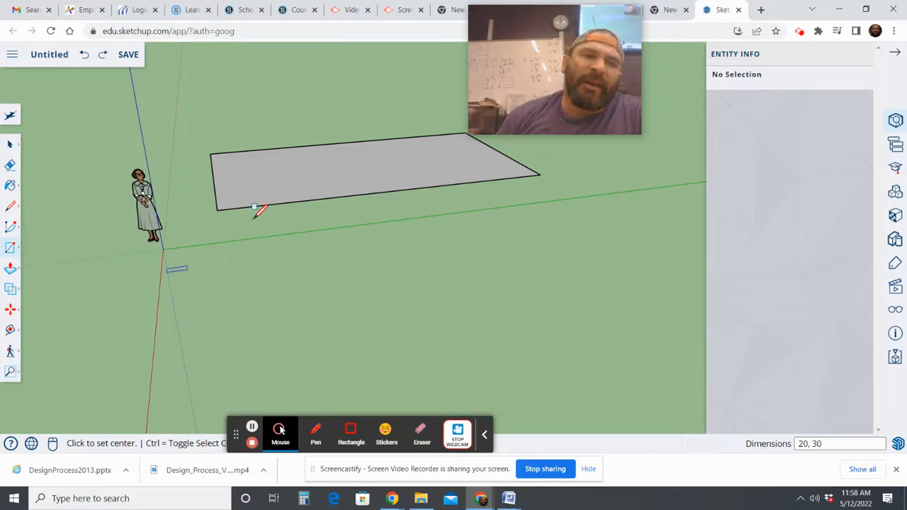
# Raise the ground rectangle by 96 inches with Push/Pull to form the building's walls.
pyautogui.click(20, 266)
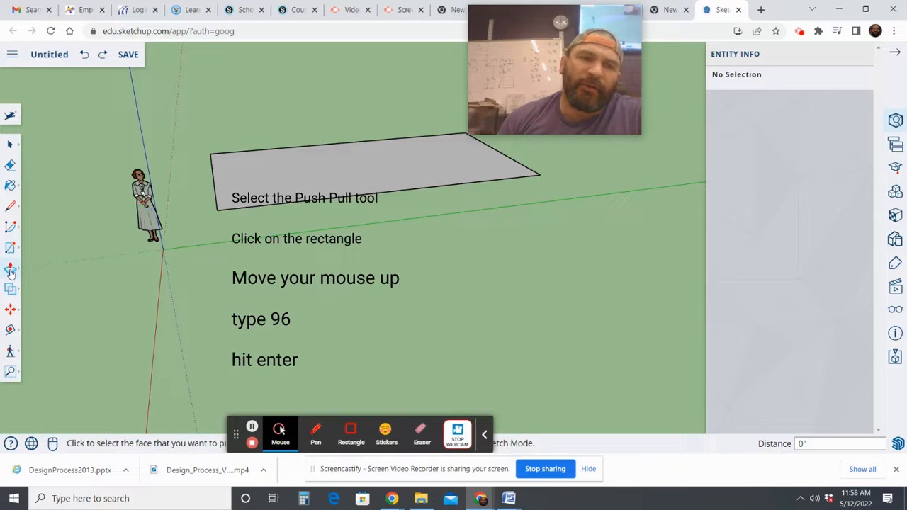
pyautogui.click(245, 177)
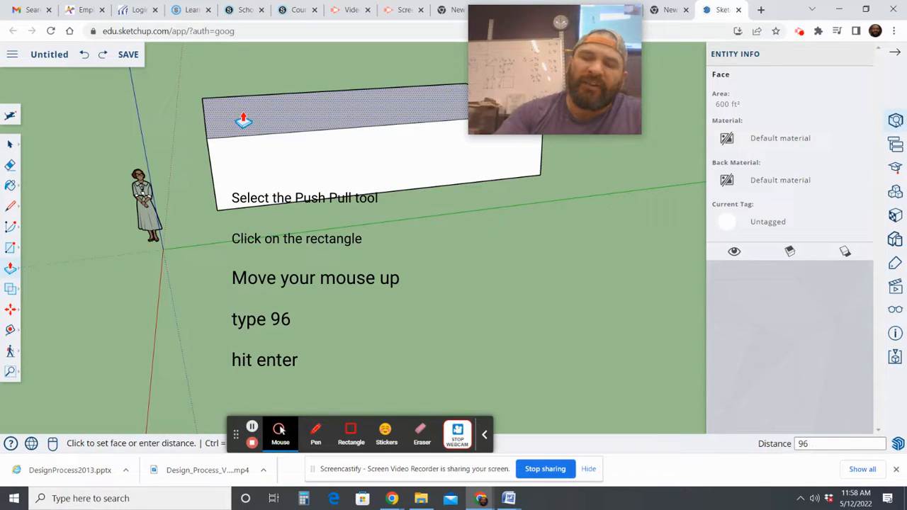
pyautogui.press('Return')
# Draw a 48-inch vertical line upward from the midpoint of the short wall's top edge.
pyautogui.moveTo(243, 119); pyautogui.dragTo(273, 146, button='middle')
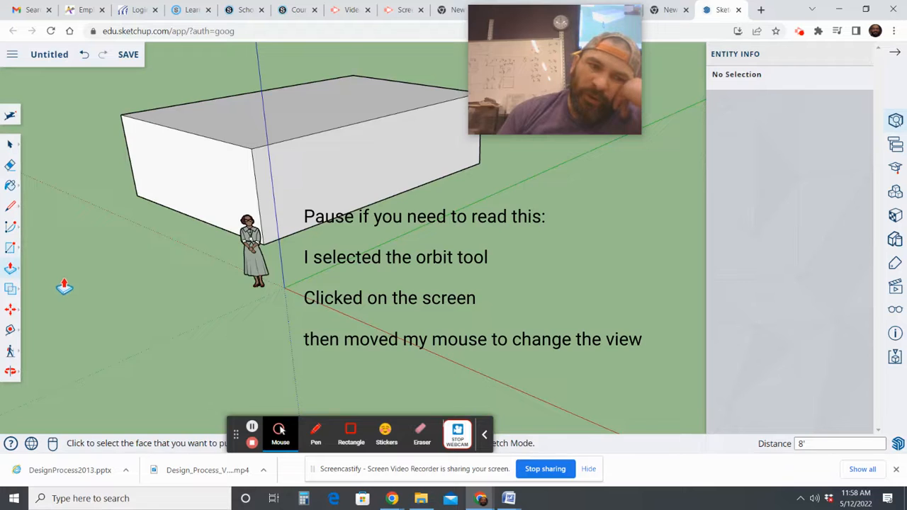
pyautogui.moveTo(64, 288); pyautogui.dragTo(136, 318, button='middle')
pyautogui.click(10, 206)
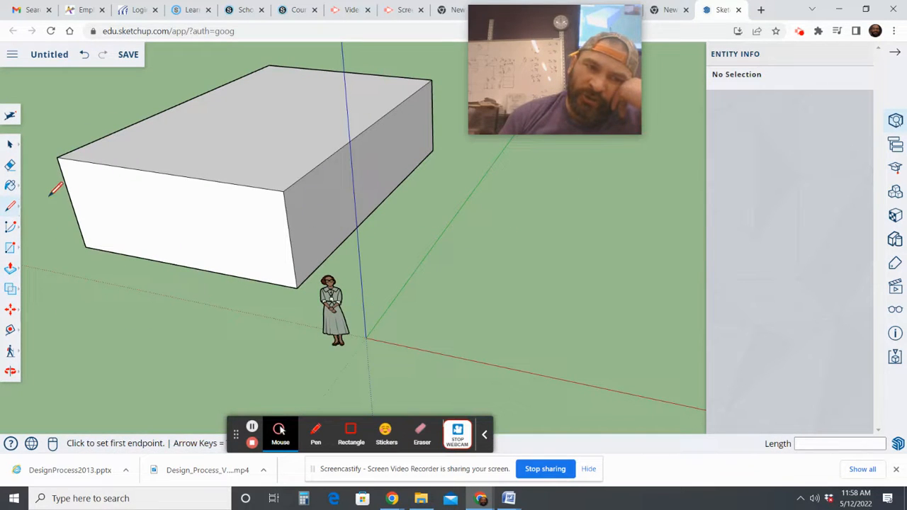
pyautogui.click(163, 172)
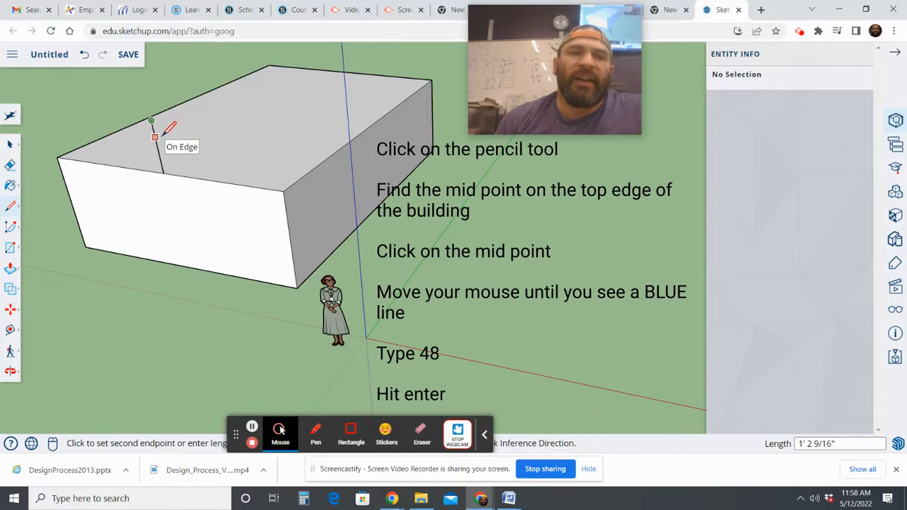
# Draw sloped lines joining the top of the vertical line to both upper corners of the short wall, forming a gable.
pyautogui.click(284, 189)
pyautogui.click(151, 120)
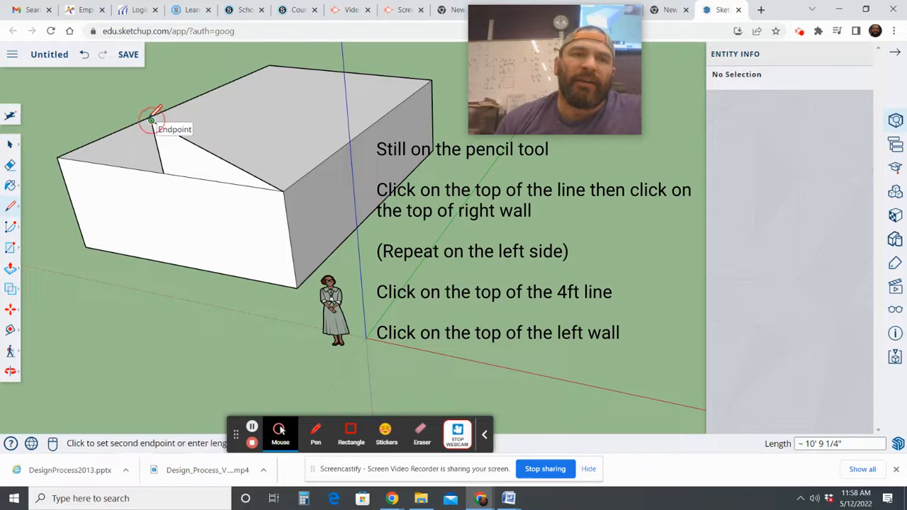
pyautogui.click(59, 156)
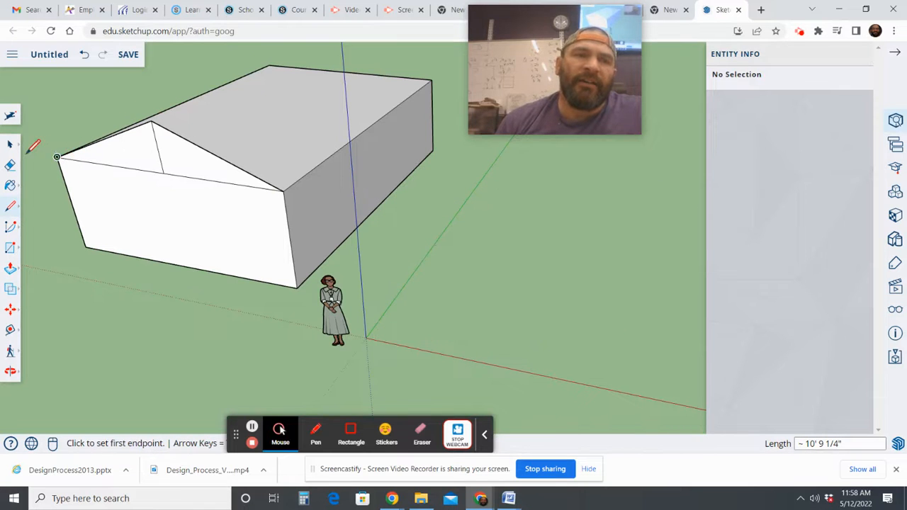
pyautogui.click(10, 145)
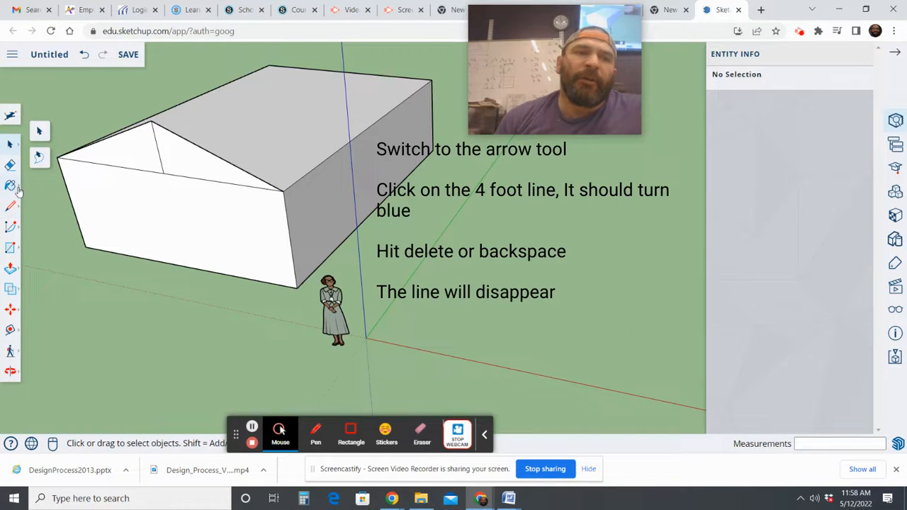
pyautogui.click(10, 268)
pyautogui.click(115, 155)
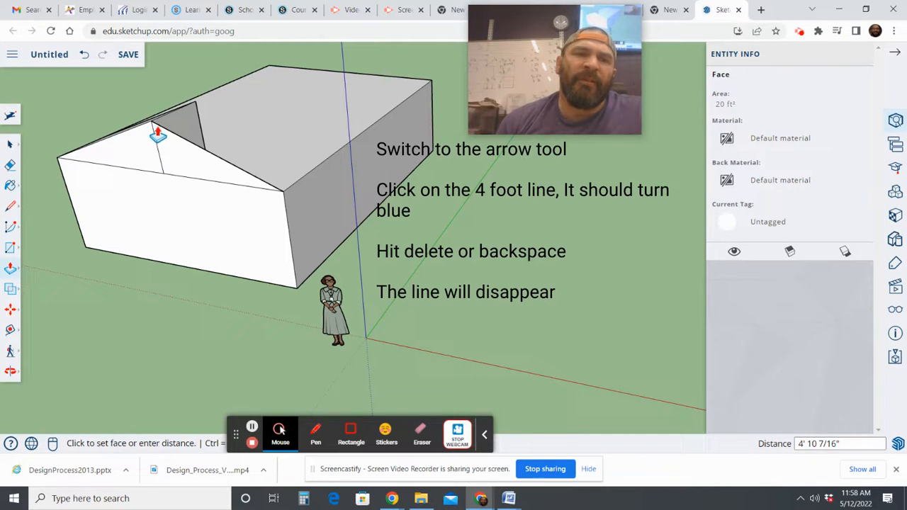
pyautogui.click(43, 145)
pyautogui.hotkey('ctrl', 'z')
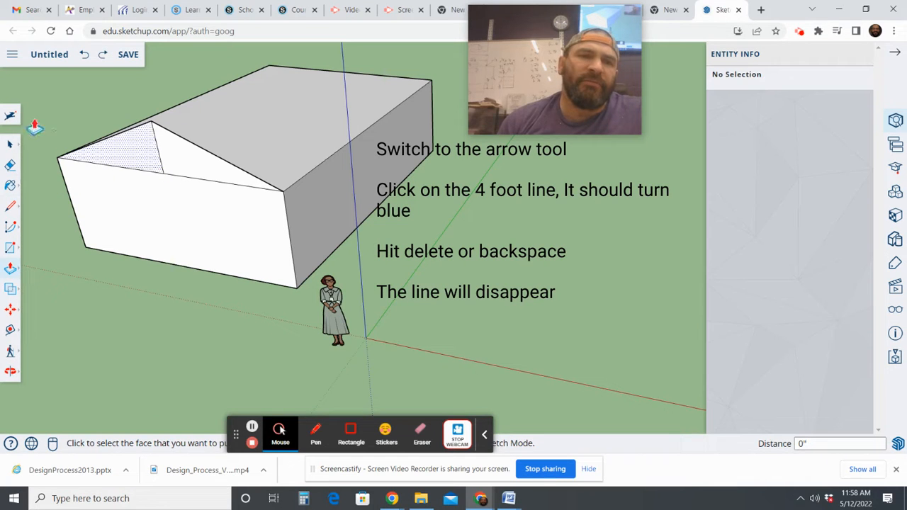
# Delete the vertical line dividing the gable triangle.
pyautogui.click(10, 144)
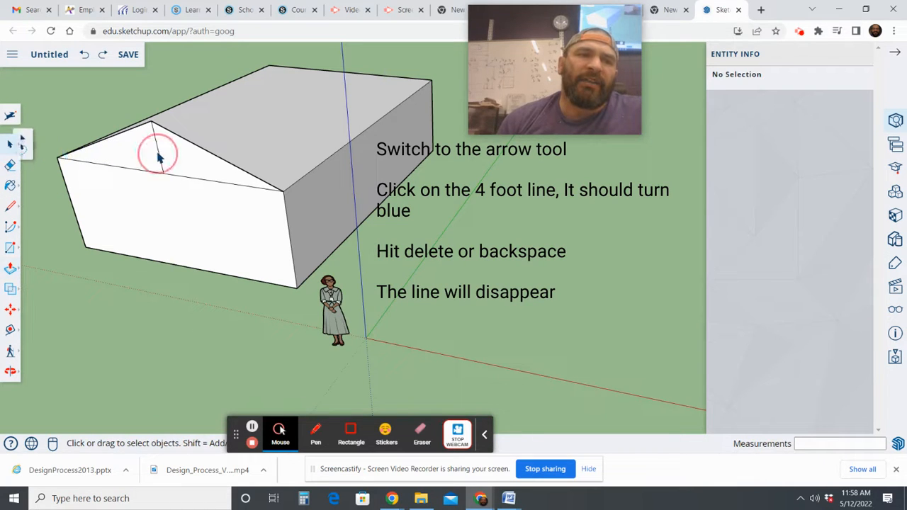
pyautogui.click(158, 151)
pyautogui.press('Delete')
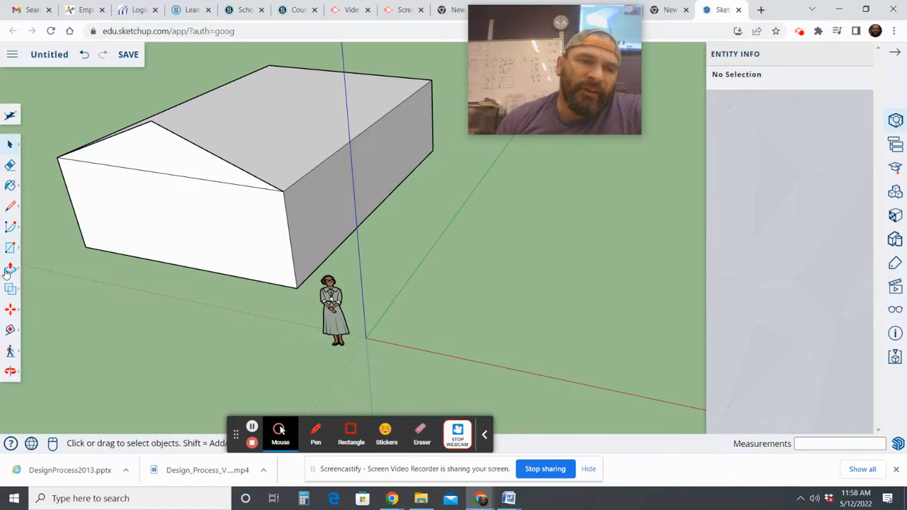
# Extend the gable triangle with Push/Pull to the far end of the building to form the roof.
pyautogui.click(9, 269)
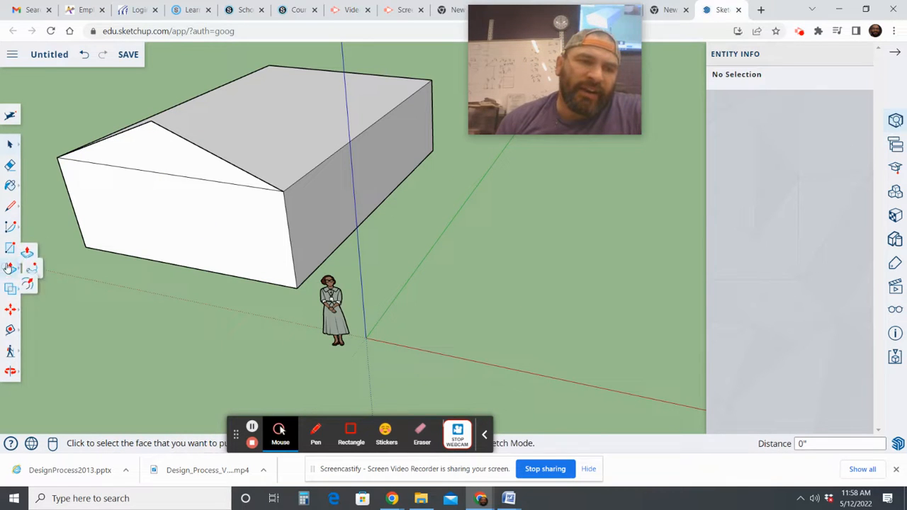
pyautogui.click(148, 159)
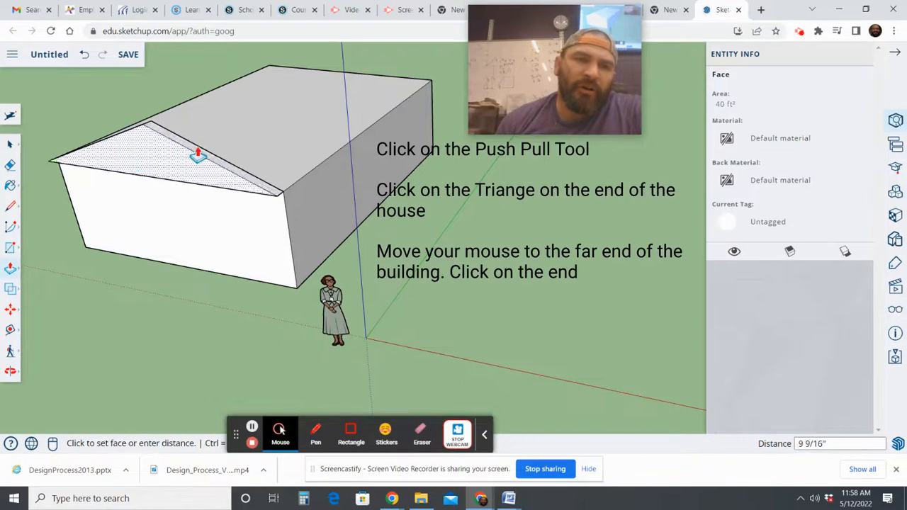
pyautogui.click(433, 95)
# Draw a 48 by 36 inch window rectangle in the middle of the short end wall.
pyautogui.moveTo(441, 192)
pyautogui.mouseDown(button='middle')
pyautogui.moveTo(423, 218)
pyautogui.moveTo(259, 234)
pyautogui.mouseUp(button='middle')
pyautogui.moveTo(472, 219); pyautogui.dragTo(352, 217, button='middle')
pyautogui.scroll(-4, 357, 218)
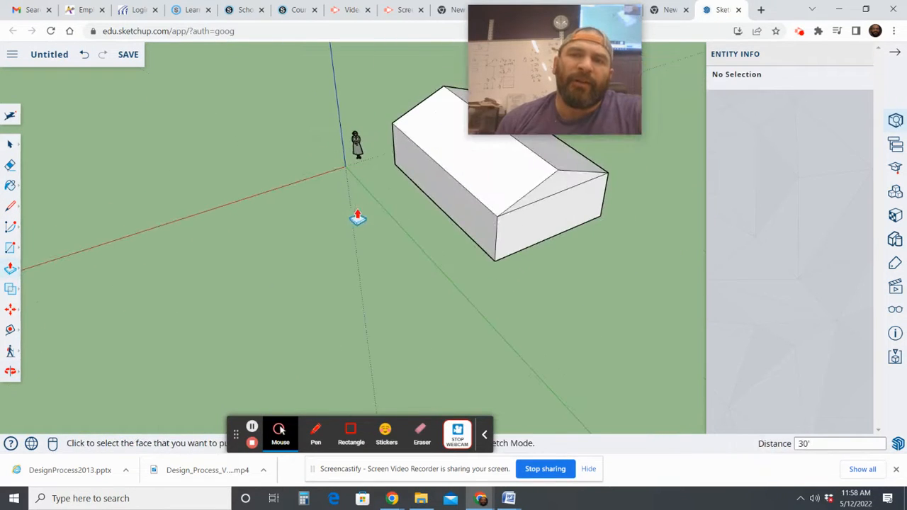
pyautogui.moveTo(534, 178)
pyautogui.mouseDown(button='middle')
pyautogui.moveTo(475, 172)
pyautogui.moveTo(474, 133)
pyautogui.moveTo(488, 196)
pyautogui.moveTo(611, 192)
pyautogui.moveTo(527, 247)
pyautogui.mouseUp(button='middle')
pyautogui.moveTo(432, 246)
pyautogui.mouseDown(button='middle')
pyautogui.moveTo(472, 219)
pyautogui.moveTo(373, 203)
pyautogui.mouseUp(button='middle')
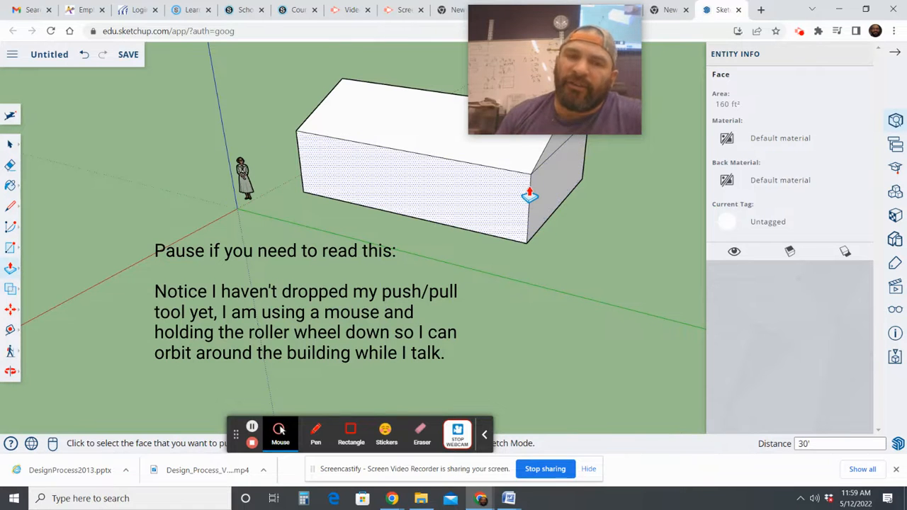
pyautogui.click(11, 245)
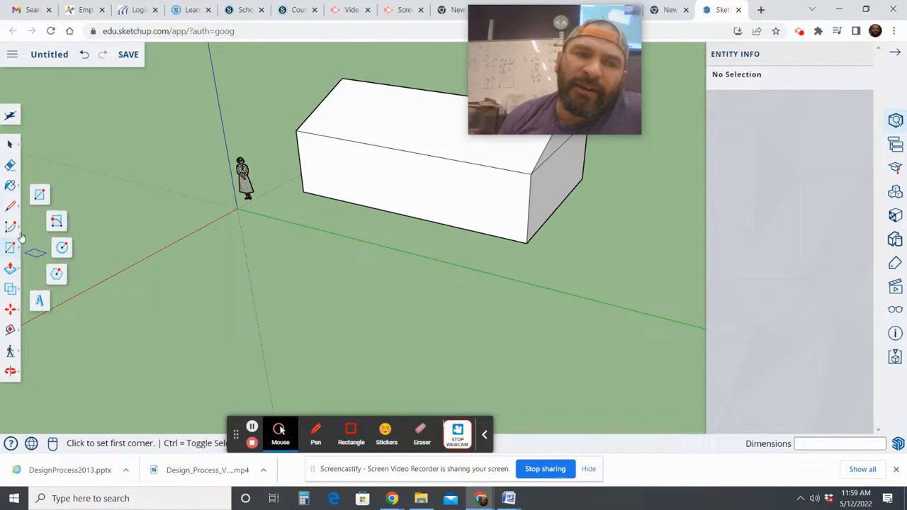
pyautogui.moveTo(385, 189)
pyautogui.mouseDown(button='middle')
pyautogui.moveTo(375, 237)
pyautogui.moveTo(205, 239)
pyautogui.moveTo(461, 243)
pyautogui.moveTo(433, 257)
pyautogui.moveTo(284, 255)
pyautogui.moveTo(434, 236)
pyautogui.mouseUp(button='middle')
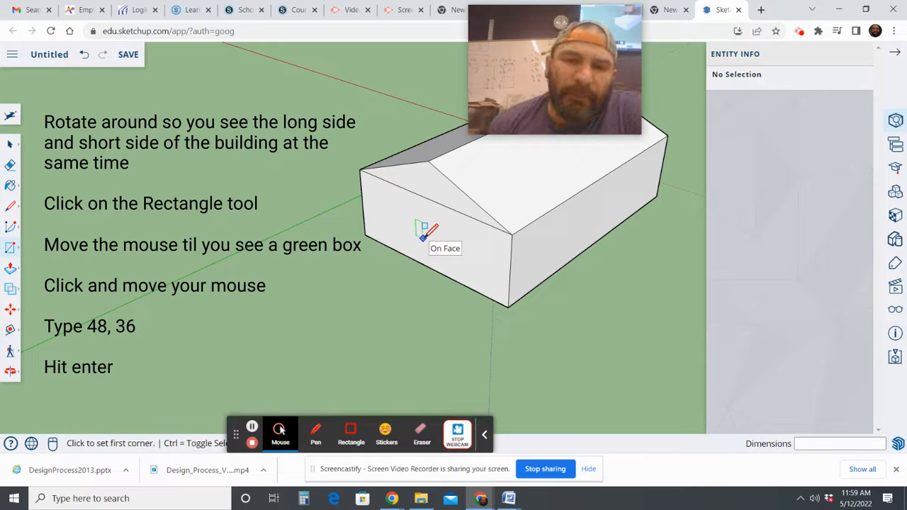
pyautogui.click(414, 228)
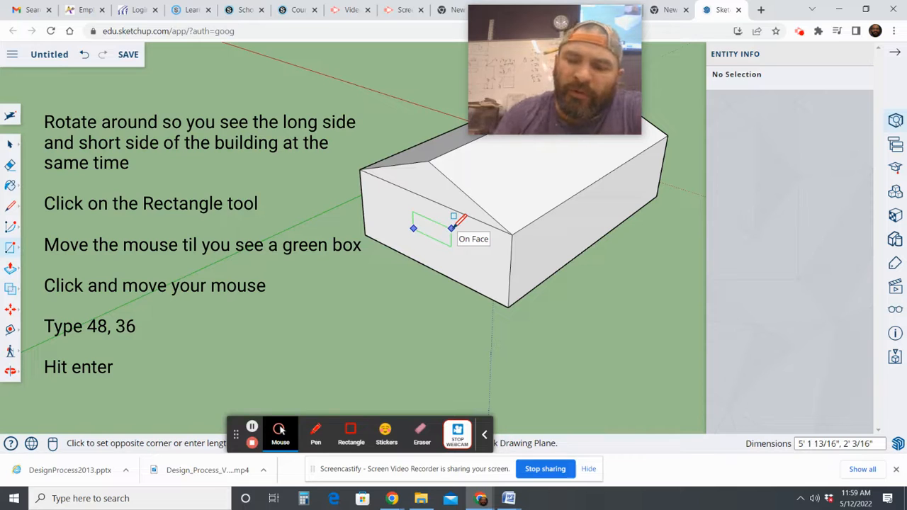
pyautogui.write('48, 36')
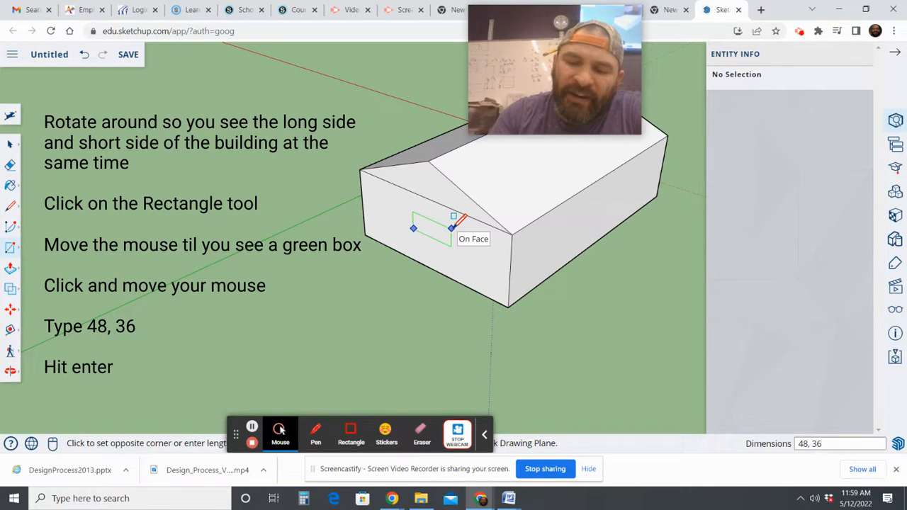
pyautogui.press('Return')
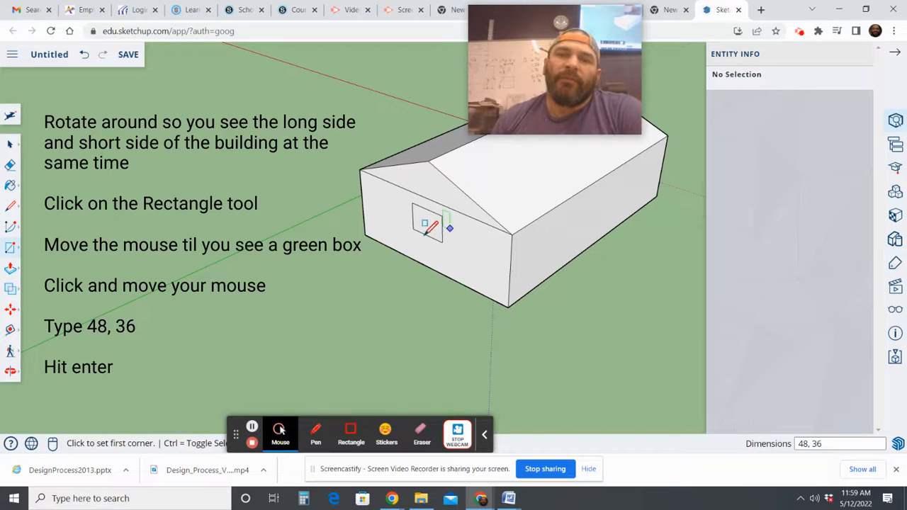
# Draw a 48 by 36 inch window rectangle on the adjoining long wall.
pyautogui.click(567, 240)
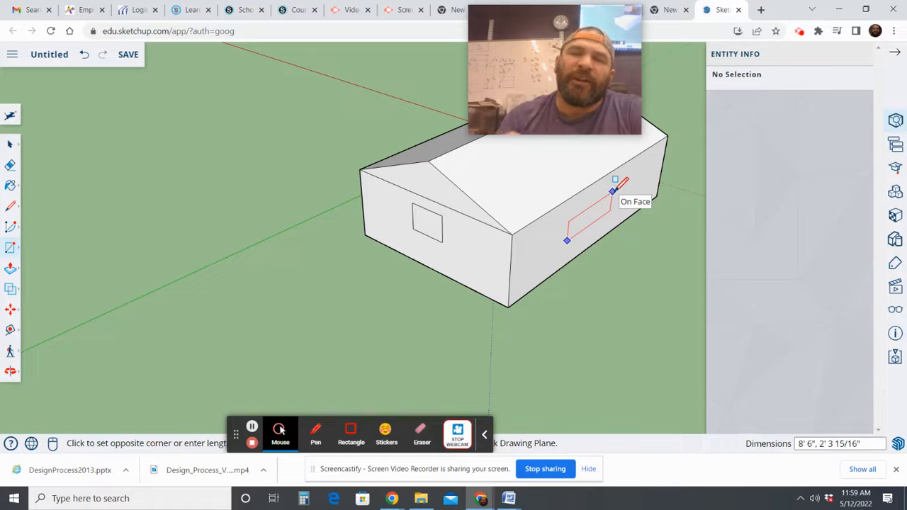
pyautogui.write('48, 36')
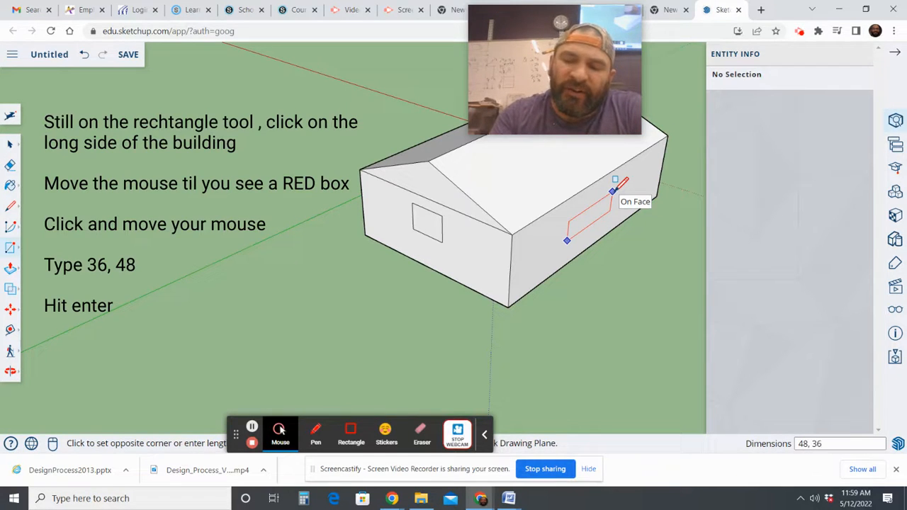
pyautogui.press('Return')
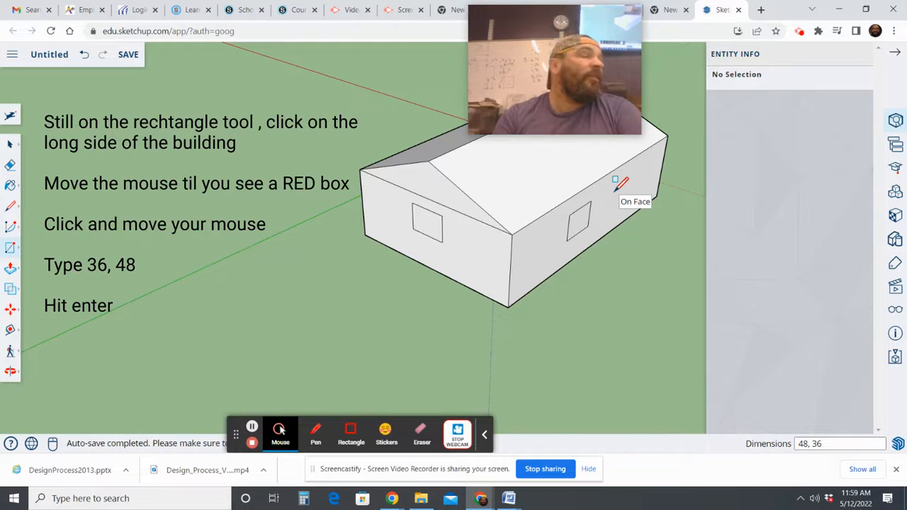
# Draw a 48 by 36 inch window rectangle on the opposite short end wall below the gable.
pyautogui.moveTo(659, 199); pyautogui.dragTo(530, 237, button='middle')
pyautogui.moveTo(626, 237); pyautogui.dragTo(602, 213, button='middle')
pyautogui.moveTo(470, 209); pyautogui.dragTo(503, 273, button='middle')
pyautogui.moveTo(553, 408); pyautogui.dragTo(501, 362, button='middle')
pyautogui.click(489, 380)
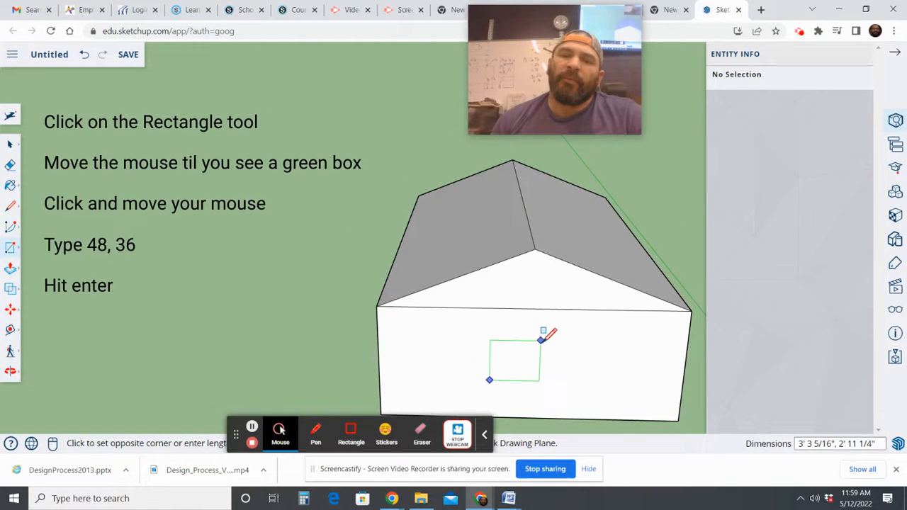
pyautogui.write('48,')
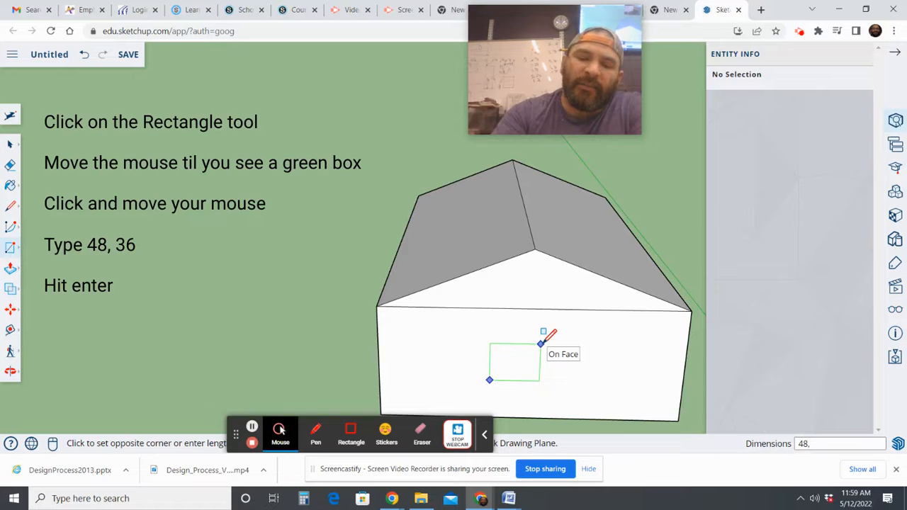
pyautogui.write(' 36')
pyautogui.press('Return')
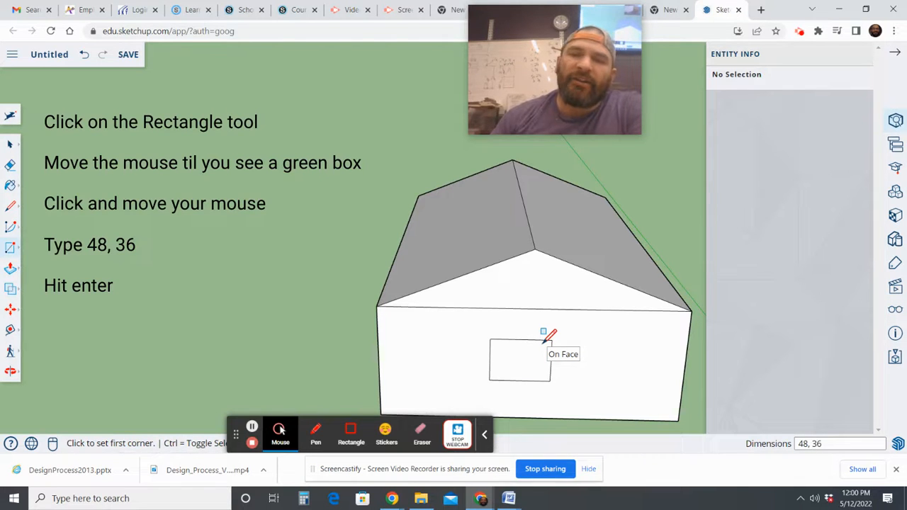
# Draw a 36 by 82 inch door rectangle rising from the bottom edge of the blank long wall.
pyautogui.moveTo(615, 329); pyautogui.dragTo(407, 333, button='middle')
pyautogui.moveTo(549, 333); pyautogui.dragTo(461, 273, button='middle')
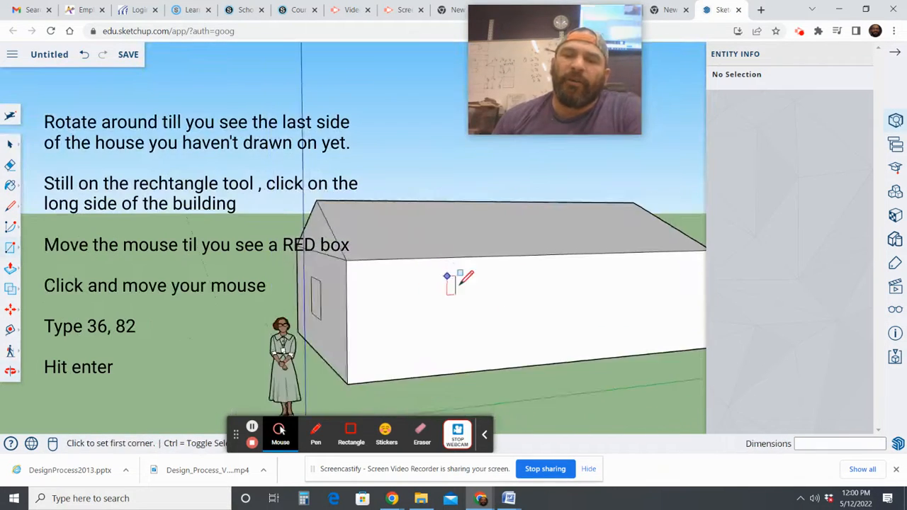
pyautogui.click(536, 365)
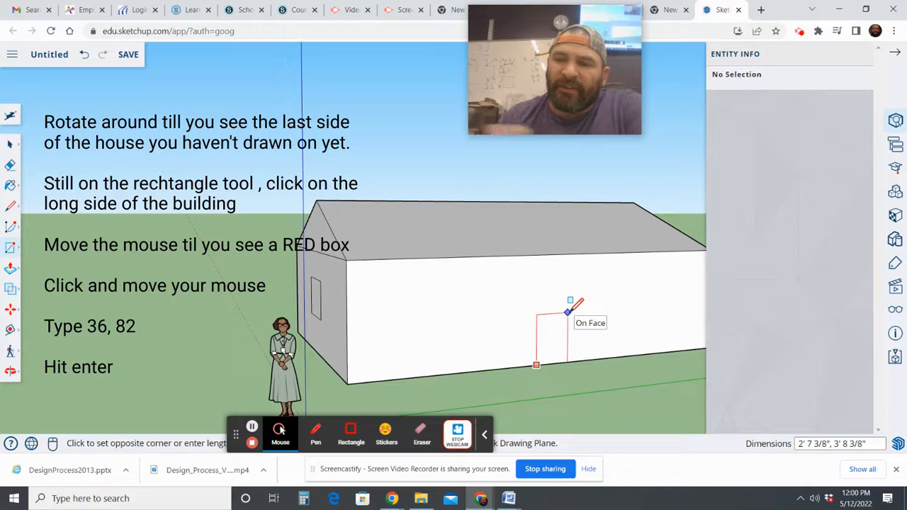
pyautogui.write('36, 82')
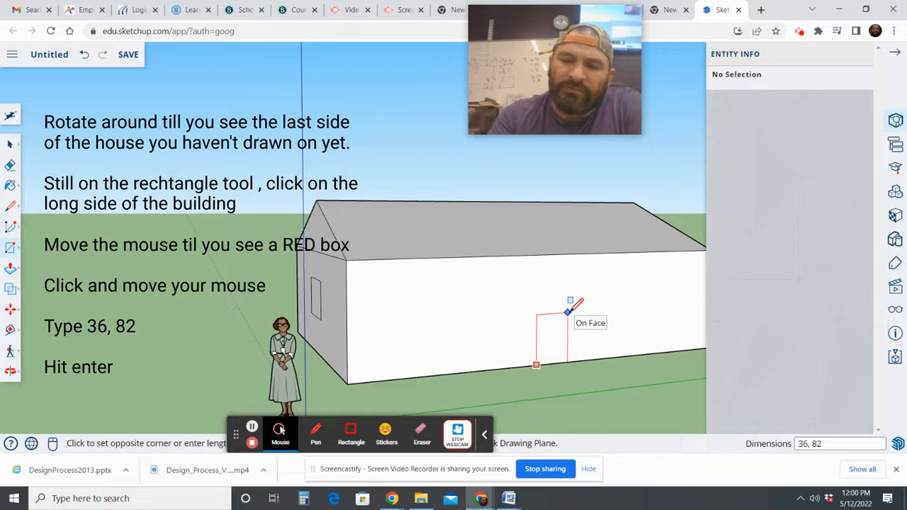
pyautogui.press('Return')
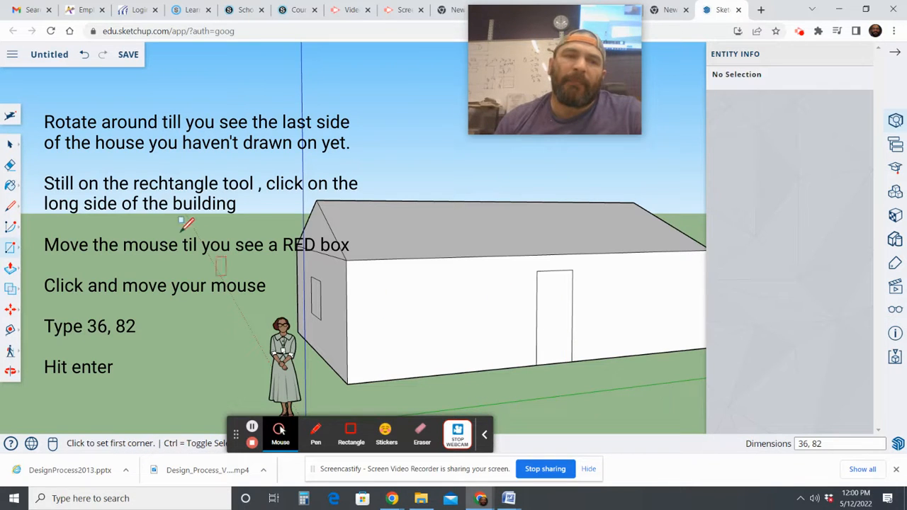
# Delete the door face to leave an open doorway in the long wall.
pyautogui.click(10, 144)
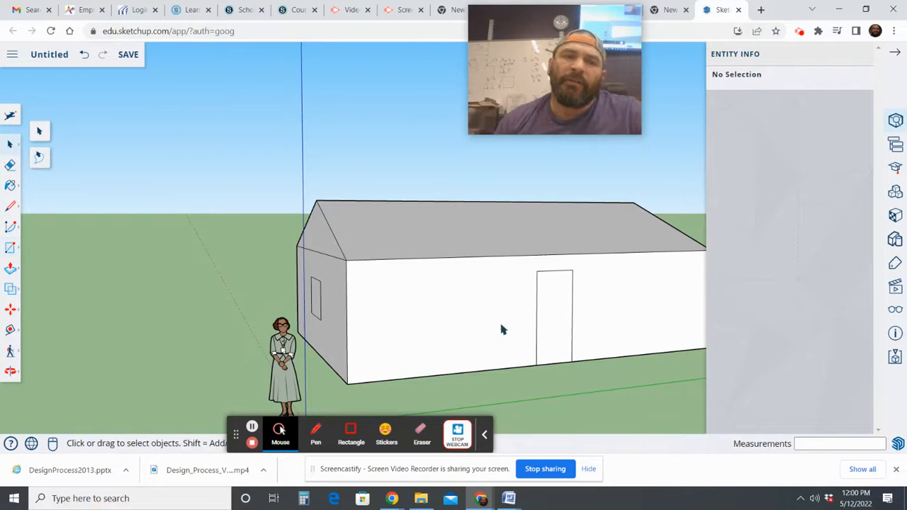
pyautogui.click(545, 329)
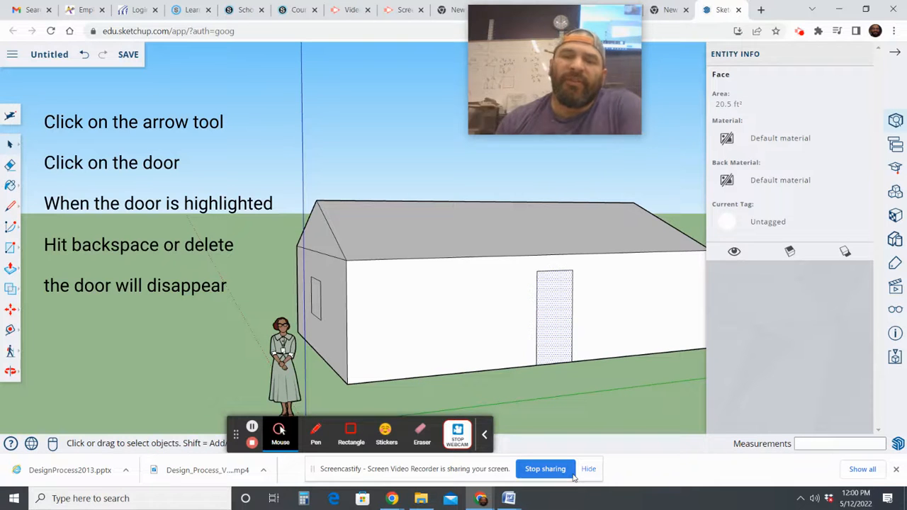
pyautogui.press('Delete')
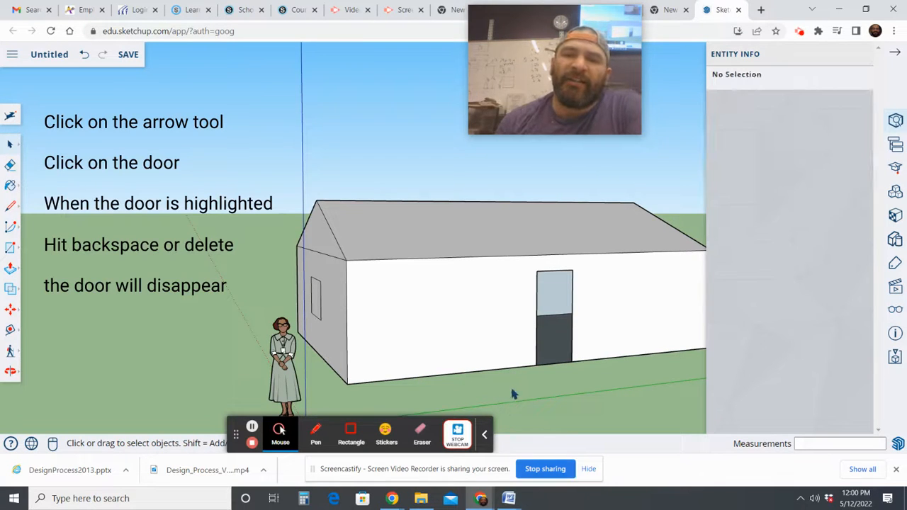
# Paint the windows on one short wall and the adjoining long wall with Translucent Glass Blue from Glass and Mirrors.
pyautogui.moveTo(381, 364); pyautogui.dragTo(315, 368, button='middle')
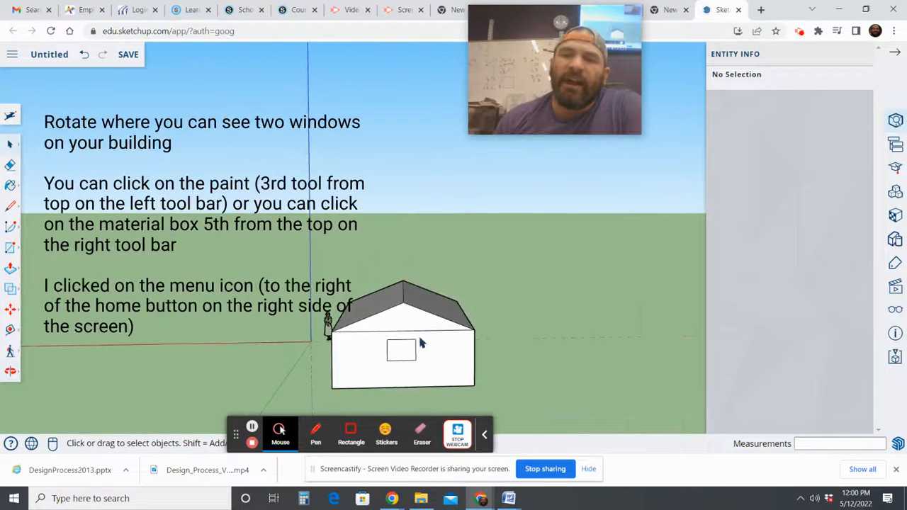
pyautogui.moveTo(418, 340); pyautogui.dragTo(278, 346, button='middle')
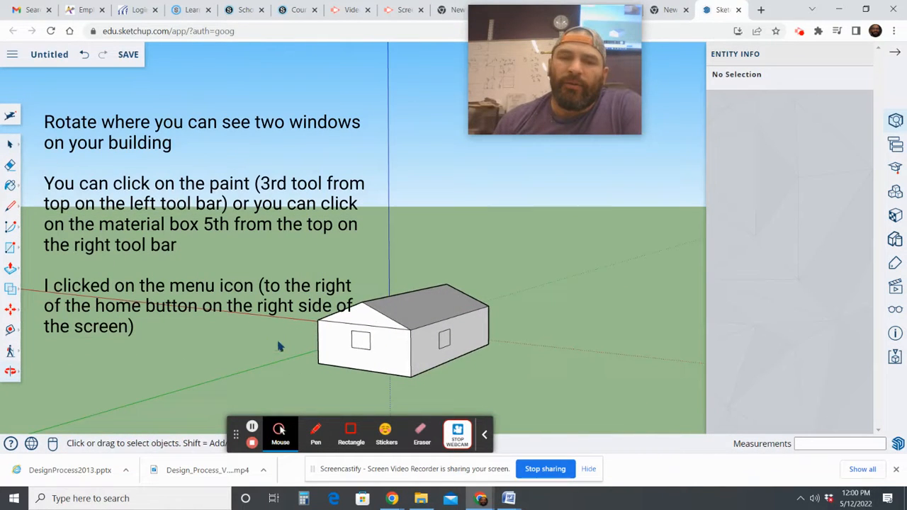
pyautogui.click(896, 216)
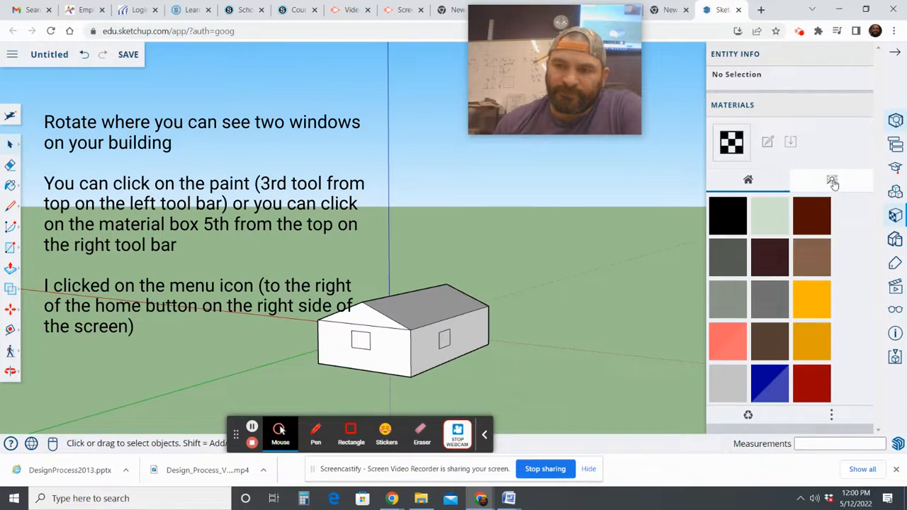
pyautogui.click(833, 180)
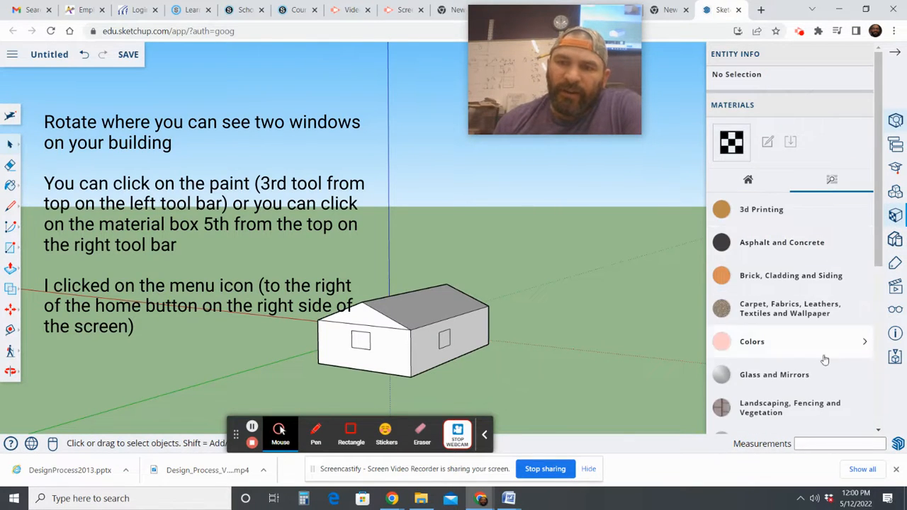
pyautogui.click(807, 374)
pyautogui.click(851, 413)
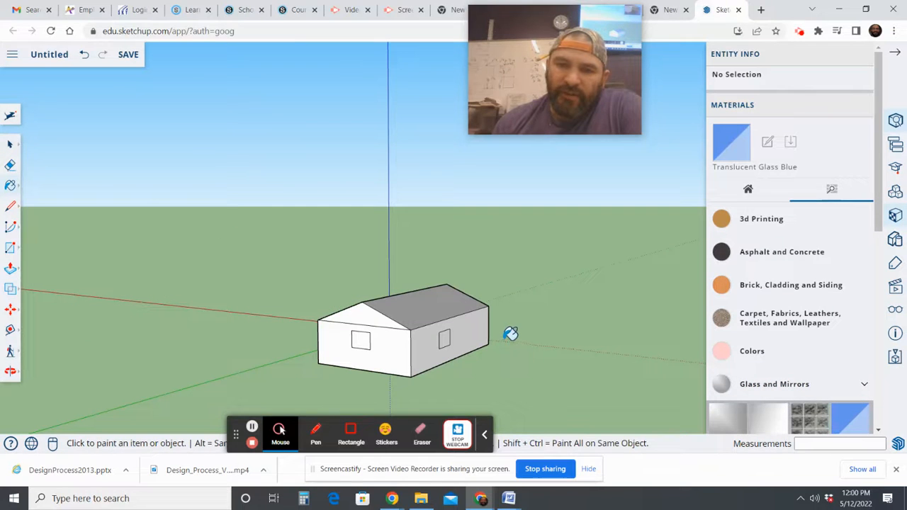
pyautogui.click(444, 339)
pyautogui.click(363, 339)
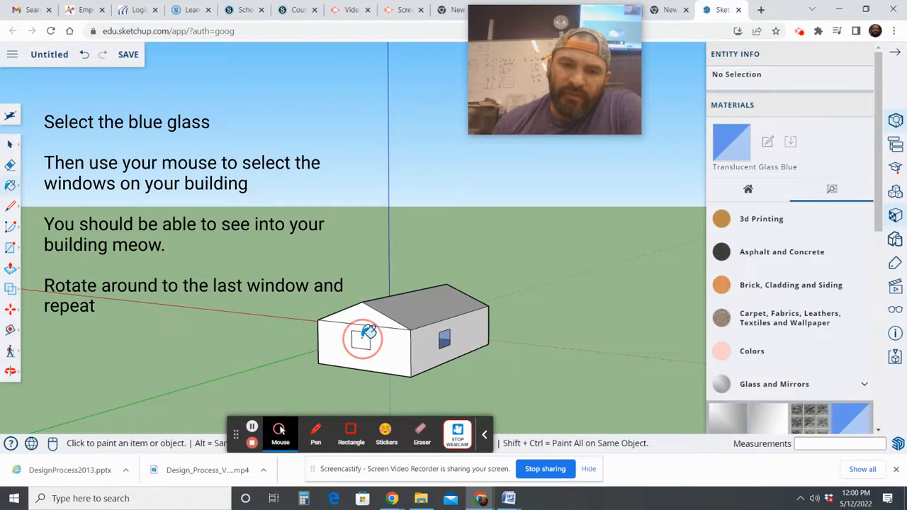
# Paint the remaining window on the other short wall with Translucent Glass Blue.
pyautogui.moveTo(459, 335); pyautogui.dragTo(312, 340, button='middle')
pyautogui.moveTo(517, 335)
pyautogui.mouseDown(button='middle')
pyautogui.moveTo(270, 338)
pyautogui.moveTo(522, 328)
pyautogui.mouseUp(button='middle')
pyautogui.click(461, 321)
# Cover the four exterior walls and a gable end with Cladding Siding Tan from Brick, Cladding and Siding.
pyautogui.scroll(3, 450, 324)
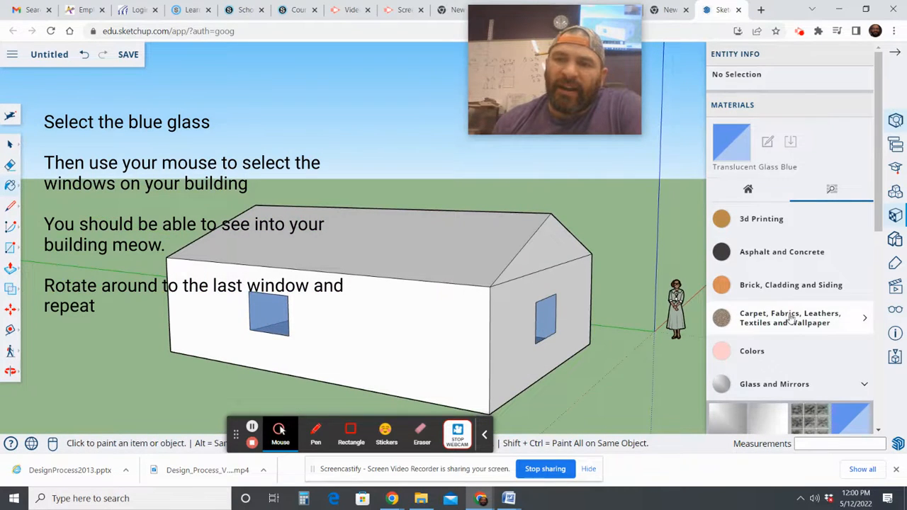
pyautogui.click(791, 287)
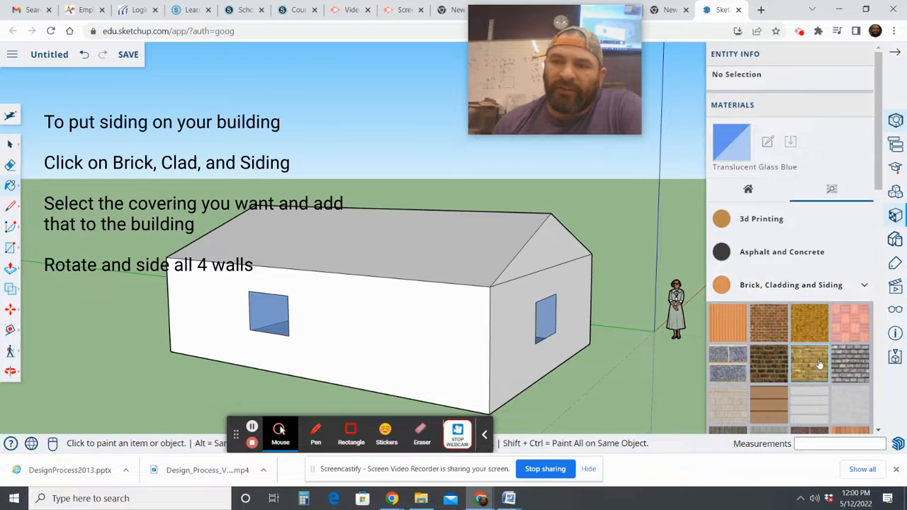
pyautogui.click(769, 402)
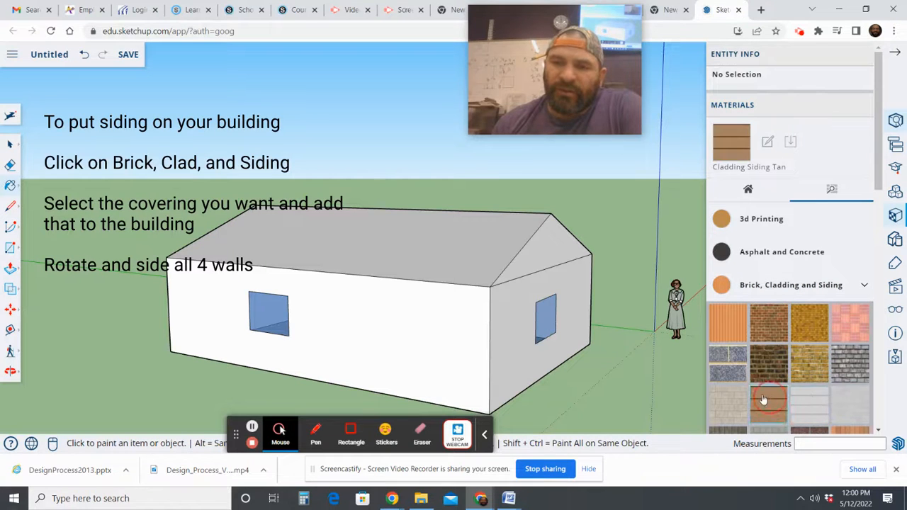
pyautogui.click(519, 324)
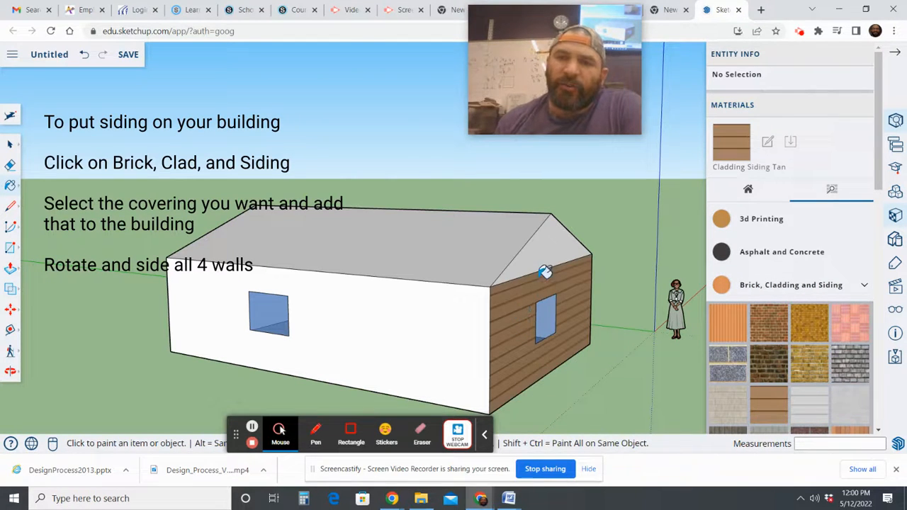
pyautogui.click(336, 323)
pyautogui.moveTo(336, 323)
pyautogui.mouseDown(button='middle')
pyautogui.moveTo(361, 269)
pyautogui.moveTo(480, 286)
pyautogui.mouseUp(button='middle')
pyautogui.click(475, 283)
pyautogui.moveTo(287, 227); pyautogui.dragTo(532, 243, button='middle')
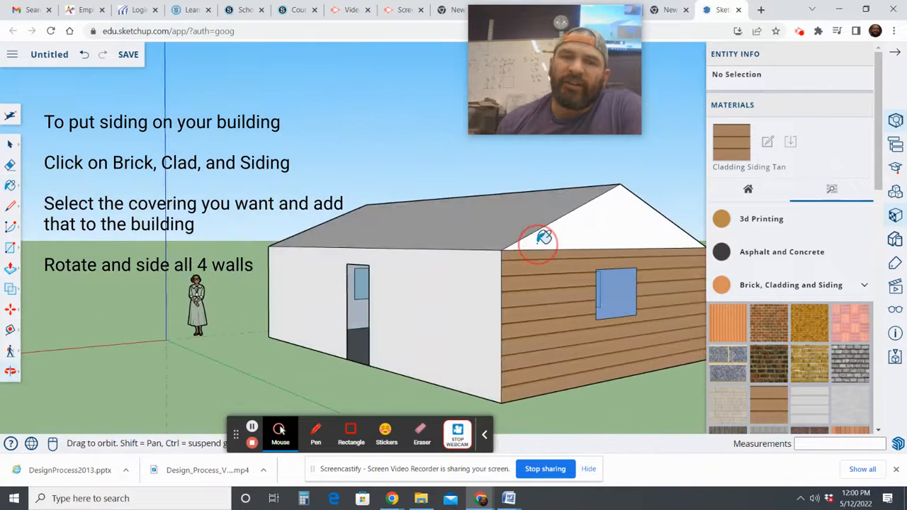
pyautogui.click(574, 236)
pyautogui.click(453, 312)
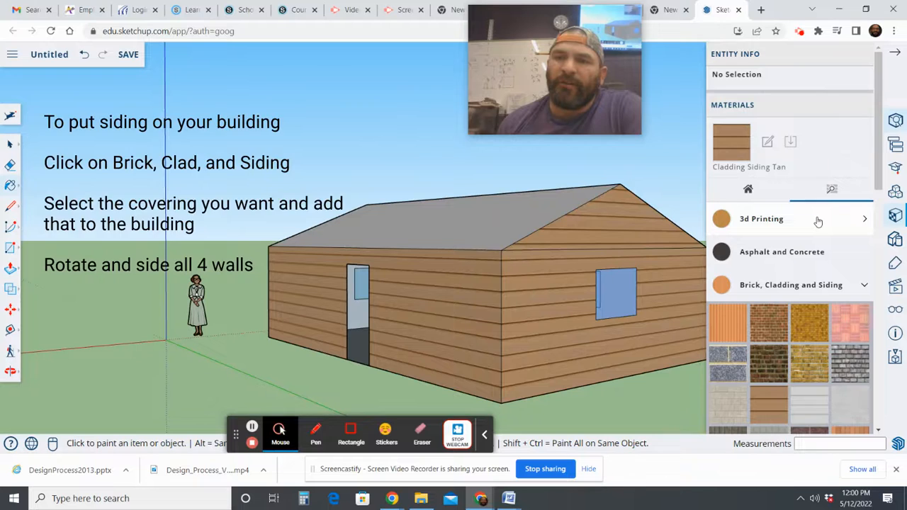
# Paint the roof slope above the door wall with a dark shingle material from the Roofing collection.
pyautogui.scroll(-5, 816, 222)
pyautogui.scroll(-5, 816, 229)
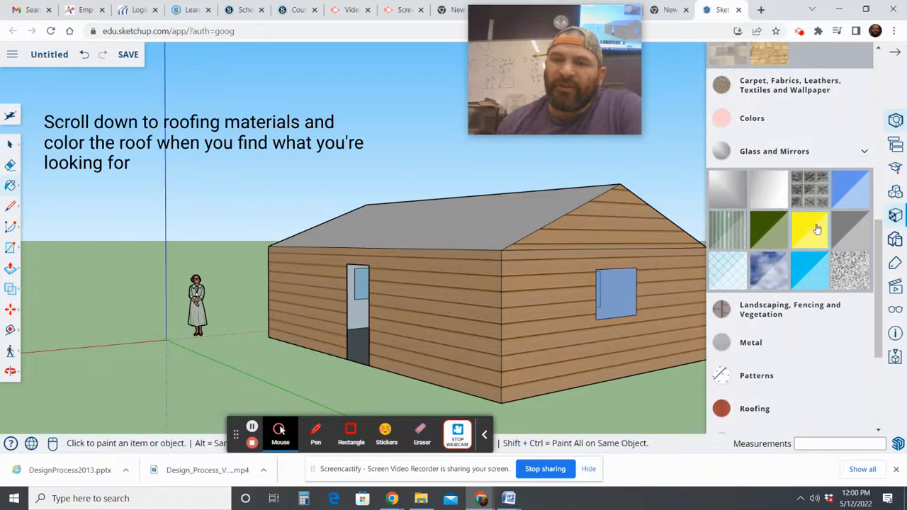
pyautogui.click(801, 243)
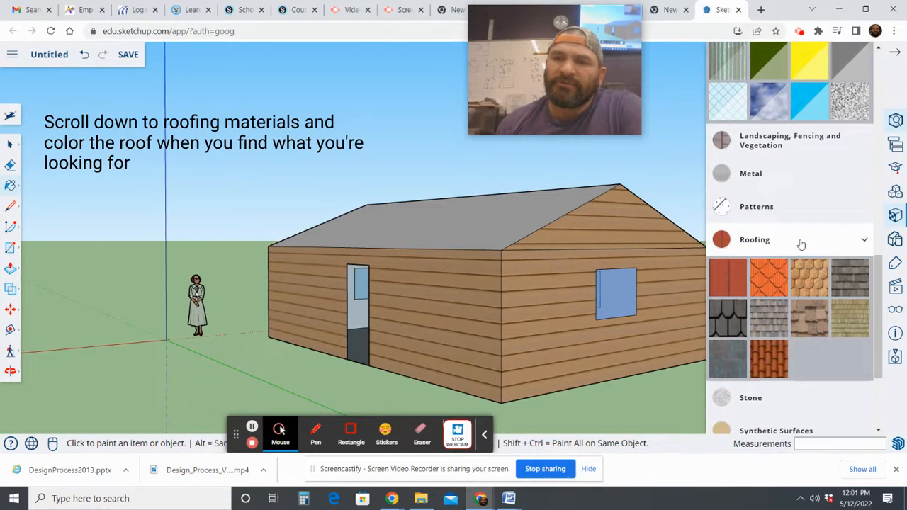
pyautogui.click(505, 214)
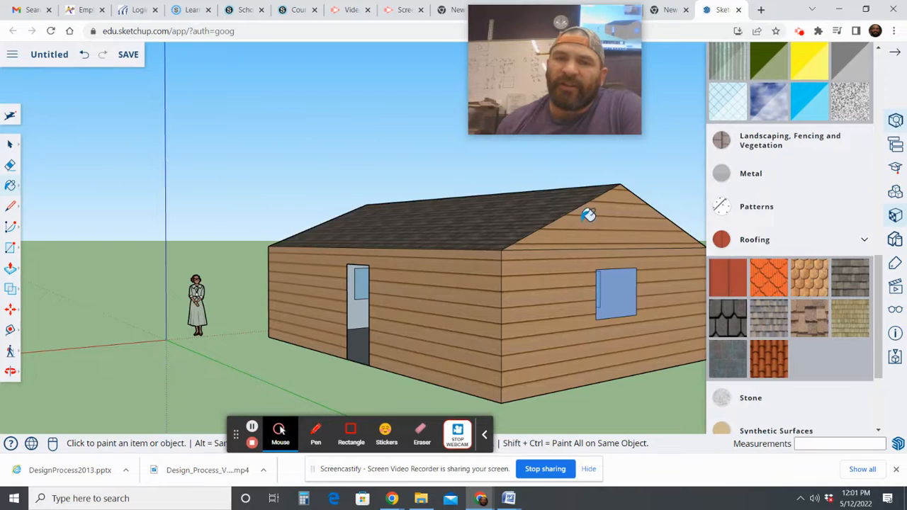
# Paint the remaining roof slope on the back of the house with the same dark shingle material.
pyautogui.moveTo(588, 214); pyautogui.dragTo(373, 319, button='middle')
pyautogui.click(409, 296)
pyautogui.moveTo(363, 287)
pyautogui.mouseDown(button='middle')
pyautogui.moveTo(688, 263)
pyautogui.moveTo(597, 328)
pyautogui.moveTo(531, 328)
pyautogui.moveTo(487, 205)
pyautogui.moveTo(464, 229)
pyautogui.mouseUp(button='middle')
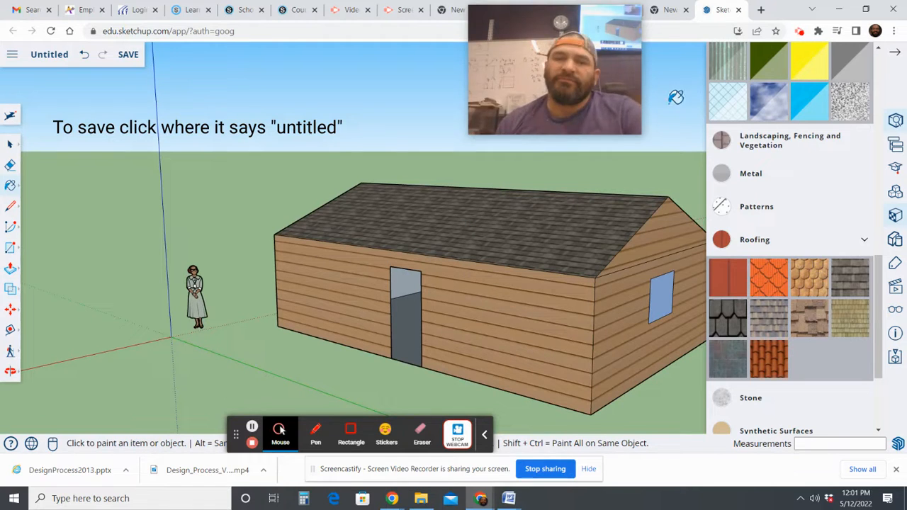
# Save the model in the Sketchup files folder of My Drive, overwriting the existing model "Intro to sketch up - house".
pyautogui.click(44, 65)
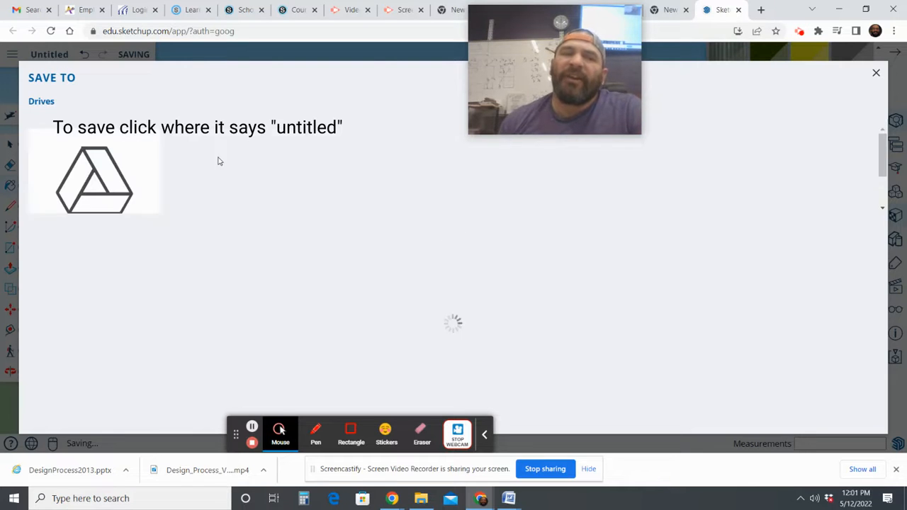
pyautogui.click(83, 183)
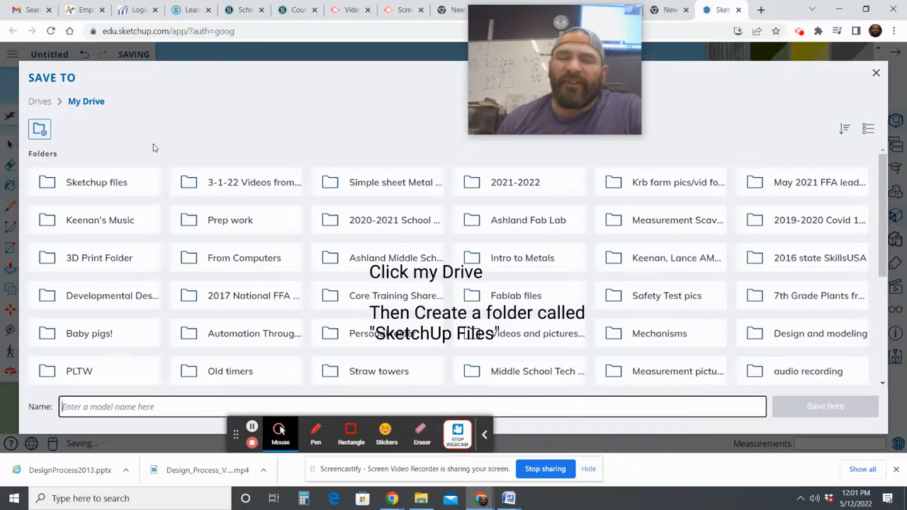
pyautogui.click(126, 182)
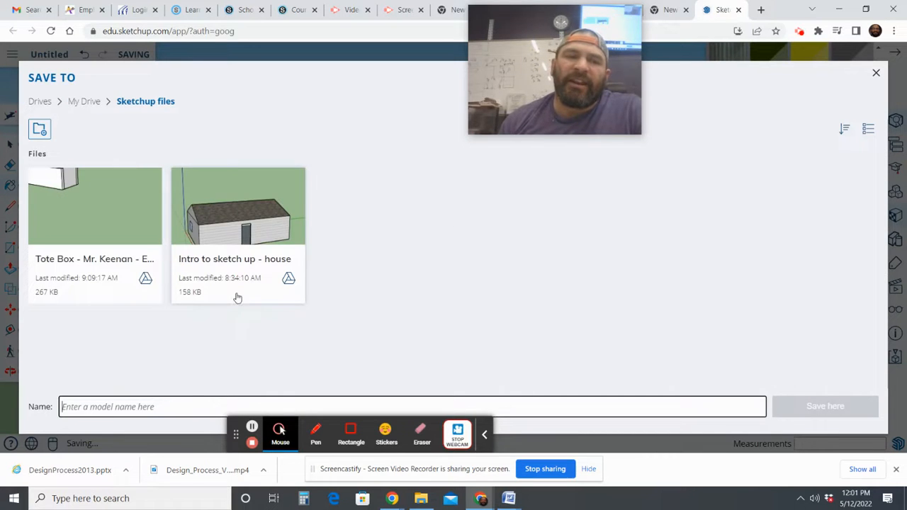
pyautogui.click(214, 246)
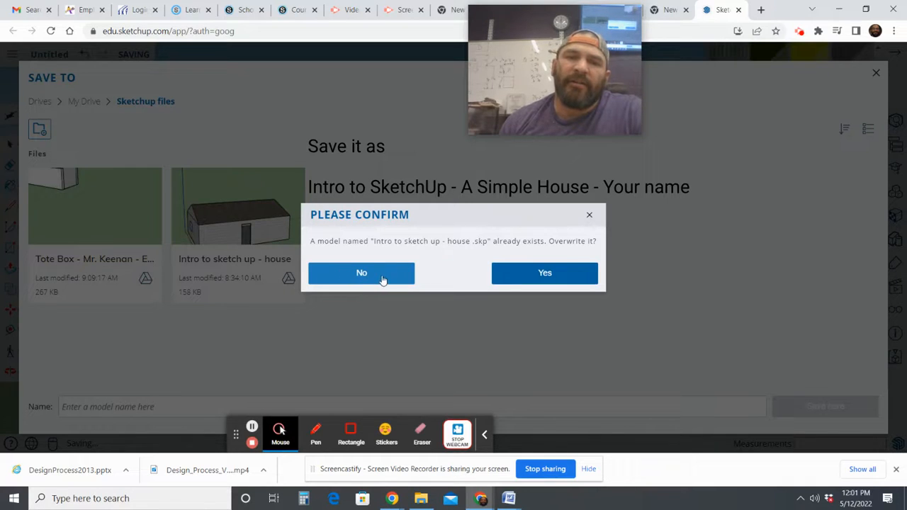
pyautogui.click(519, 275)
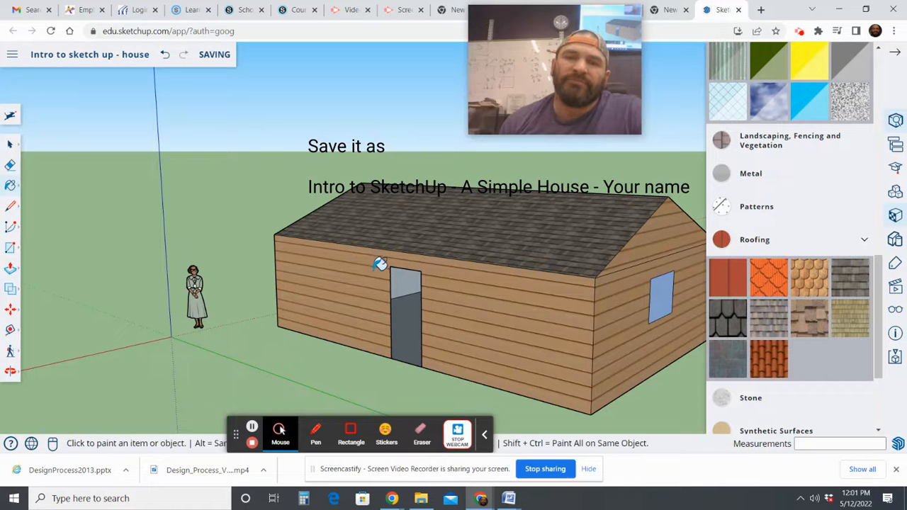
pyautogui.moveTo(383, 269)
pyautogui.mouseDown(button='middle')
pyautogui.moveTo(457, 275)
pyautogui.moveTo(394, 281)
pyautogui.mouseUp(button='middle')
pyautogui.scroll(-5, 435, 275)
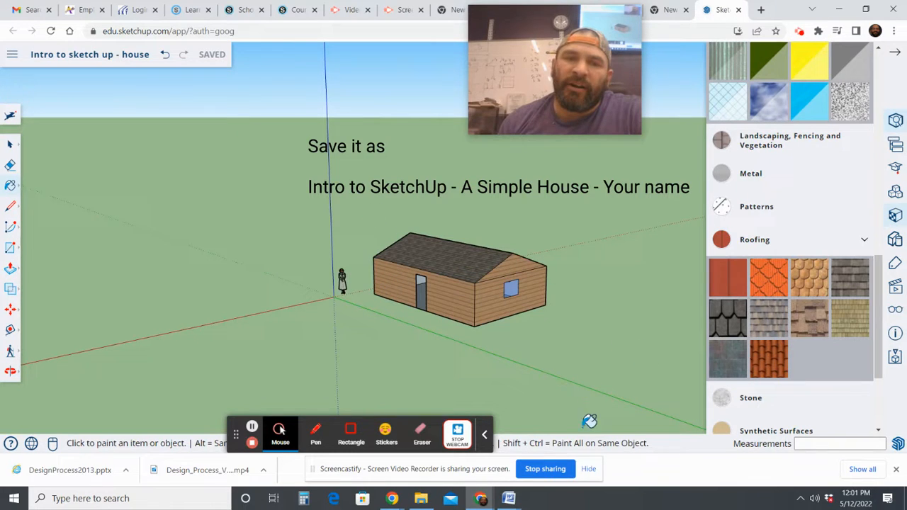
pyautogui.click(554, 472)
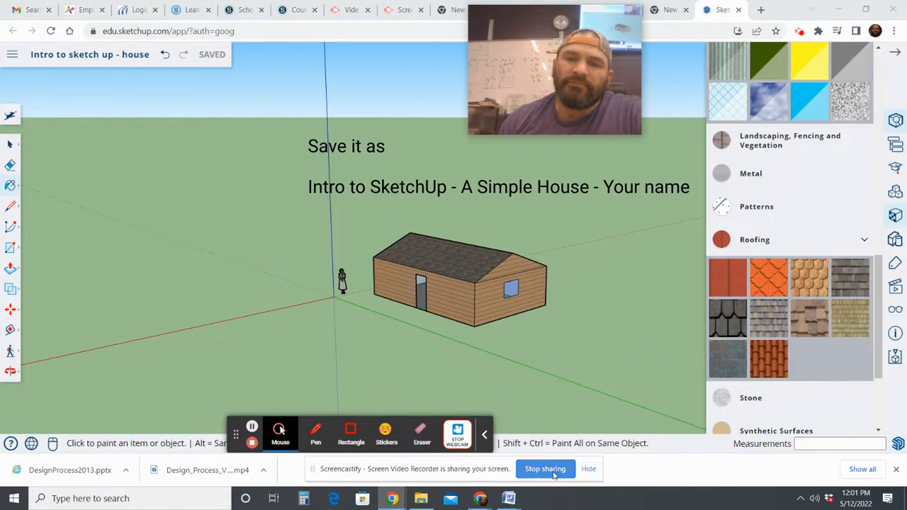